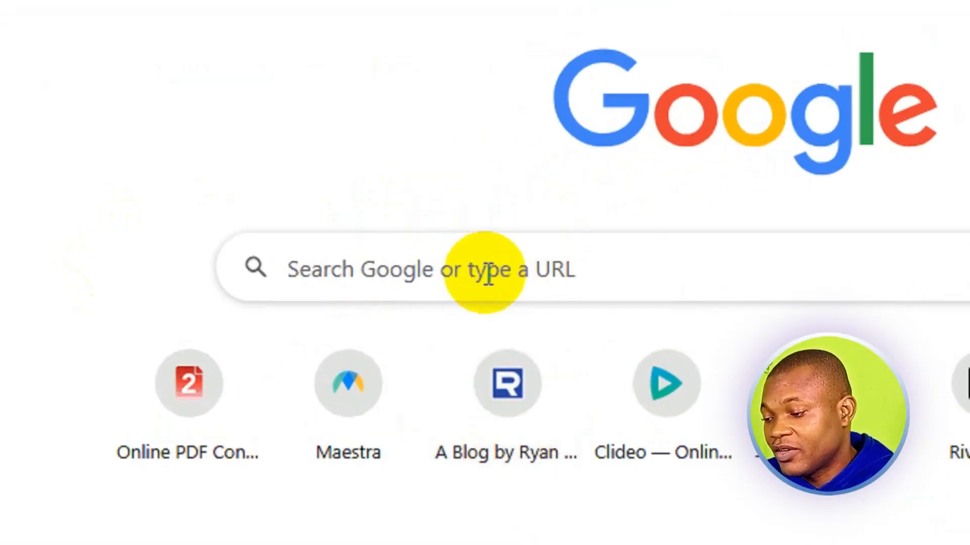
Search Google for ME-QR and open the me-qr.com website from the results.
left_click(456, 281)
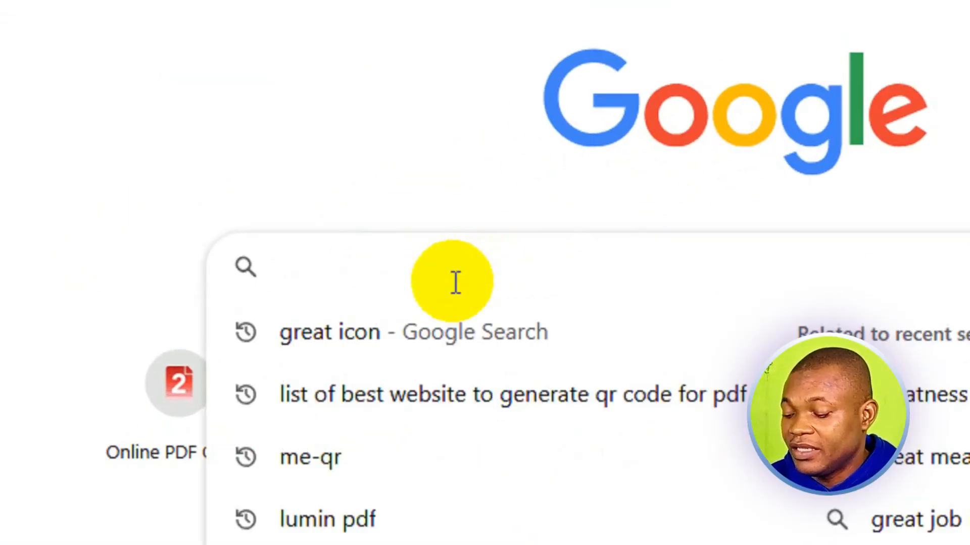
type("ME-QR")
left_click_drag(454, 281, 245, 278)
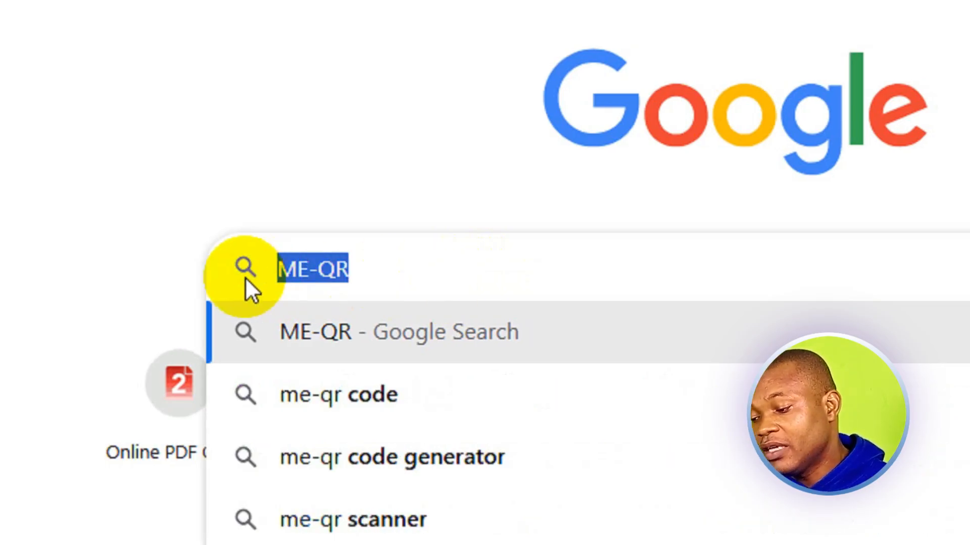
key("Return")
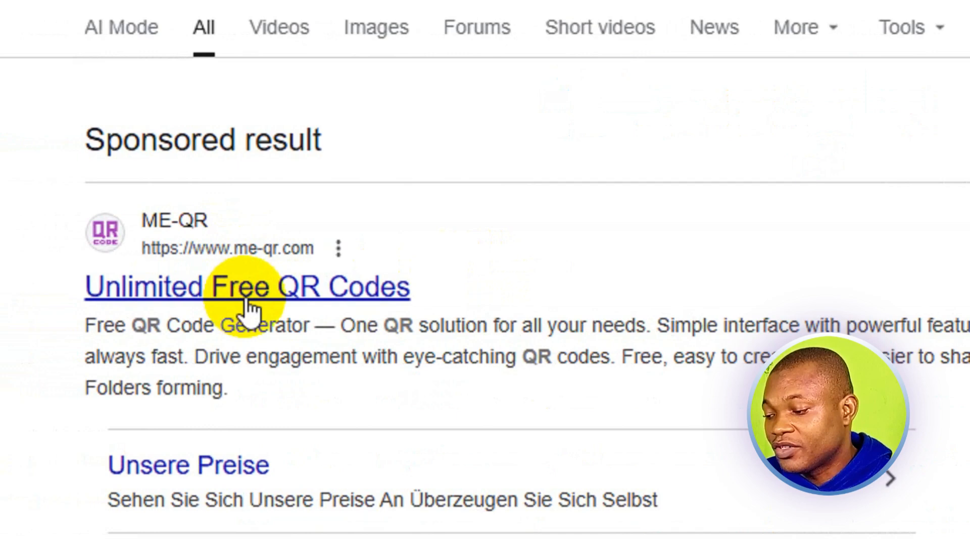
left_click(248, 280)
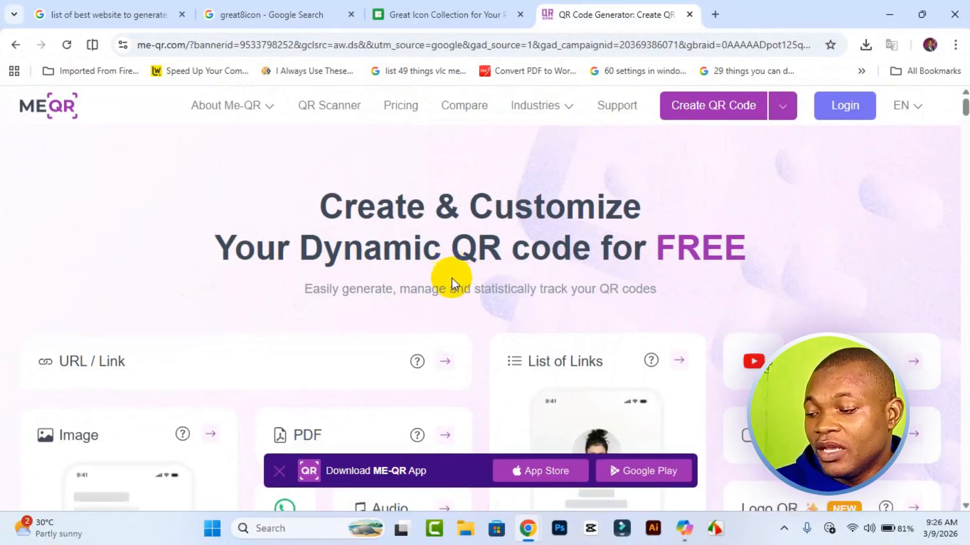
Choose the PDF type of QR code on the ME-QR homepage and start the PDF file upload.
scroll(450, 277, "down", 7)
scroll(474, 258, "up", 5)
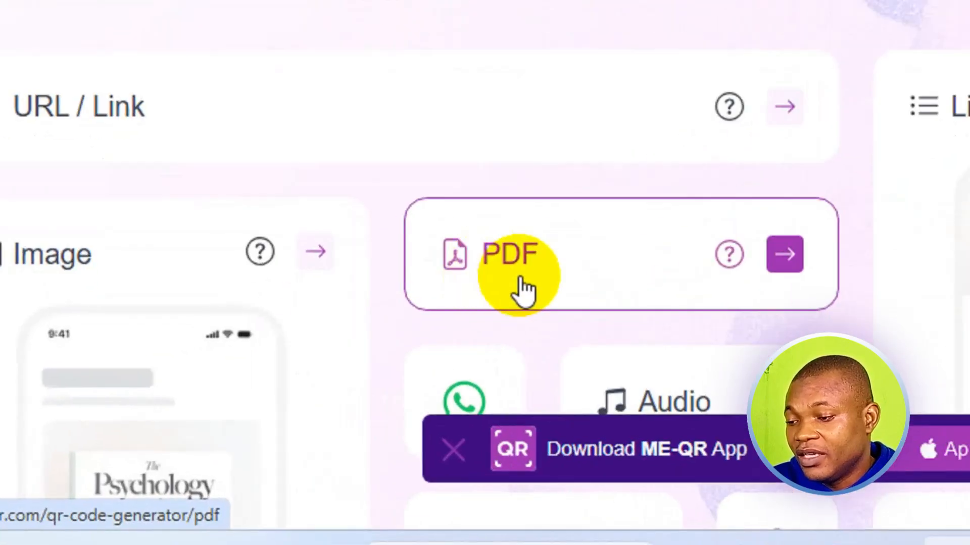
left_click(520, 281)
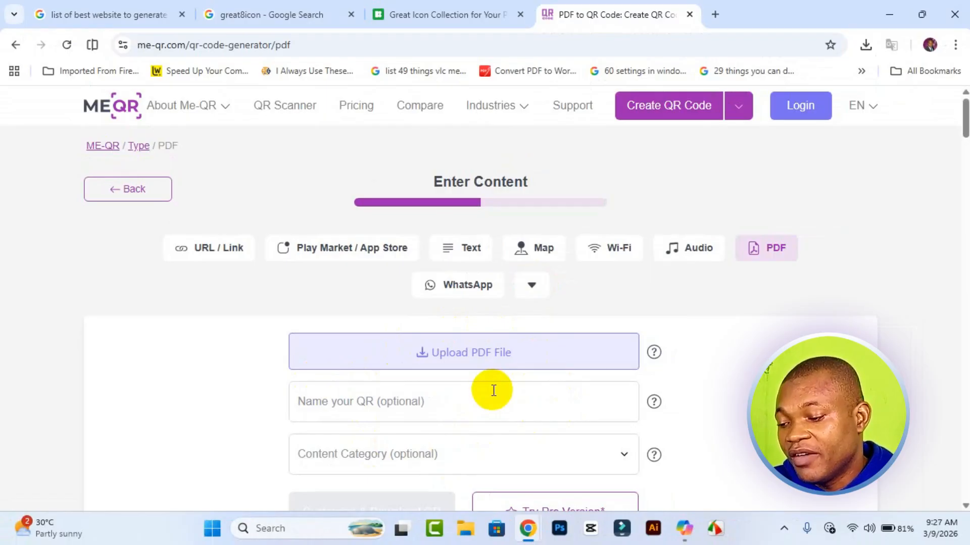
left_click(447, 360)
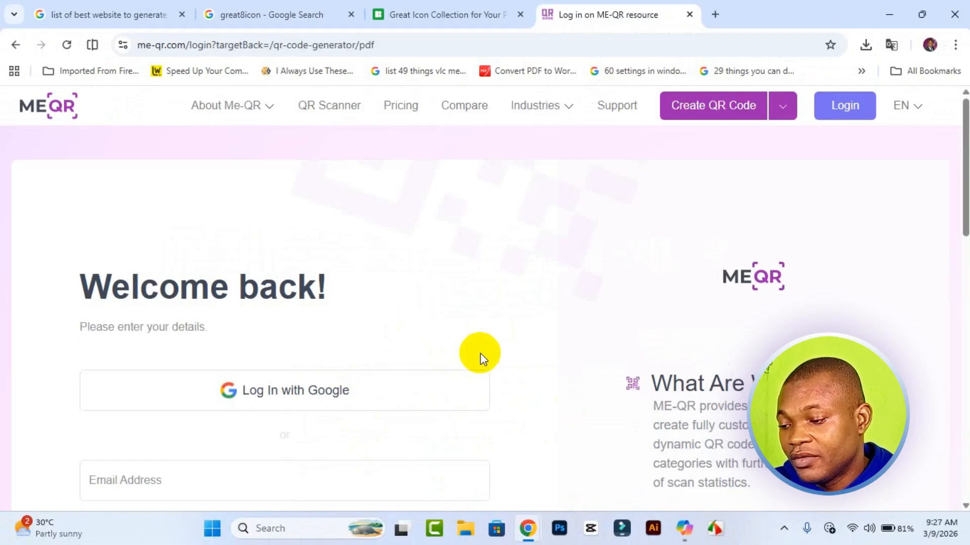
Log in to ME-QR with the existing Google account and allow it access to the profile information.
scroll(479, 359, "down", 4)
scroll(426, 405, "down", 3)
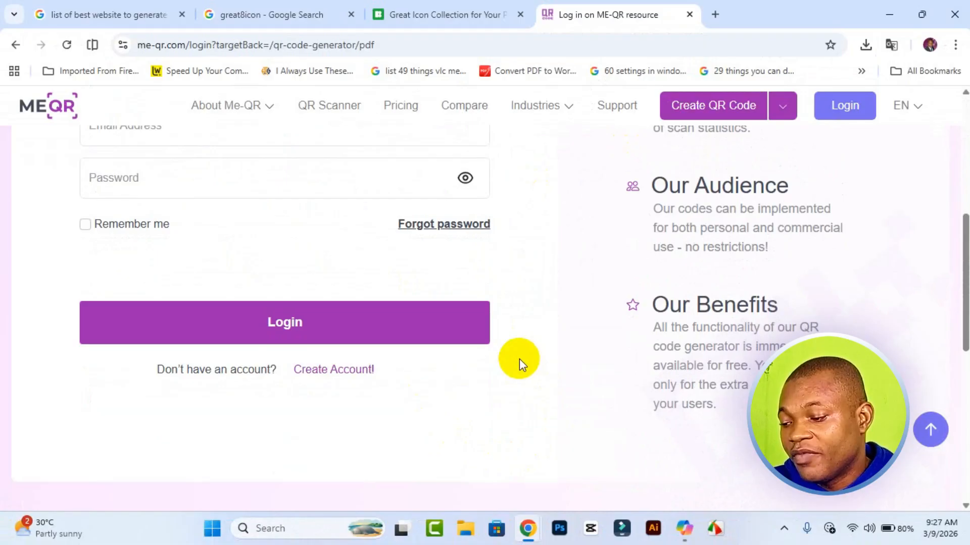
scroll(519, 360, "down", 4)
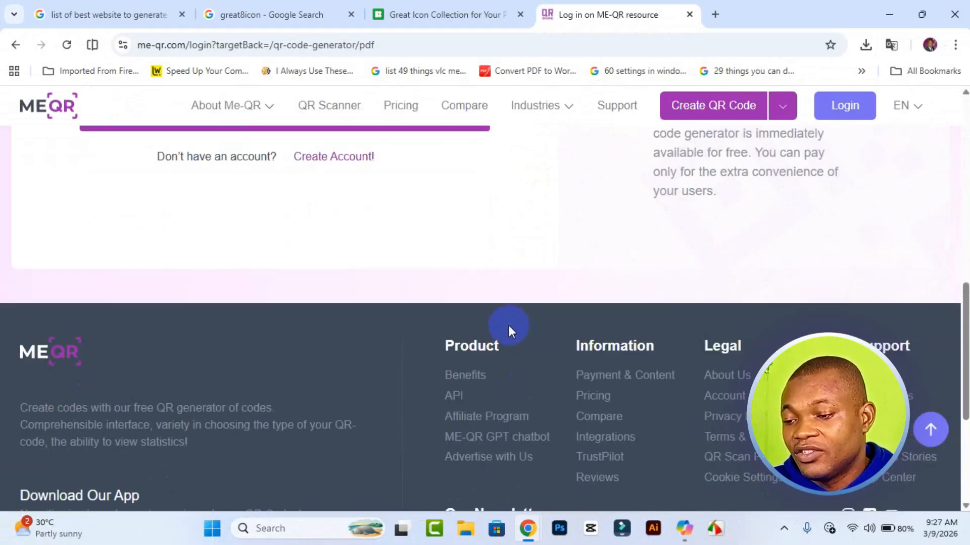
scroll(508, 325, "up", 11)
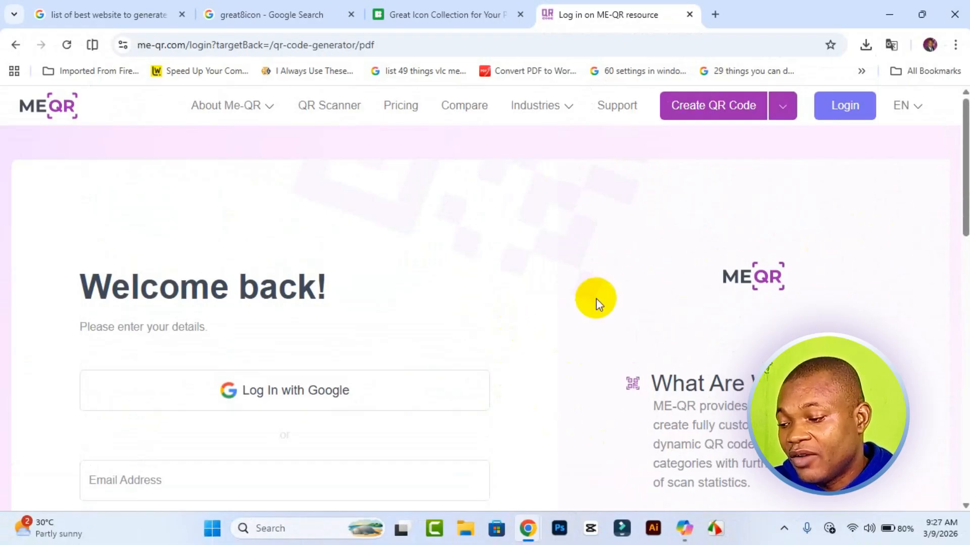
scroll(596, 298, "down", 1)
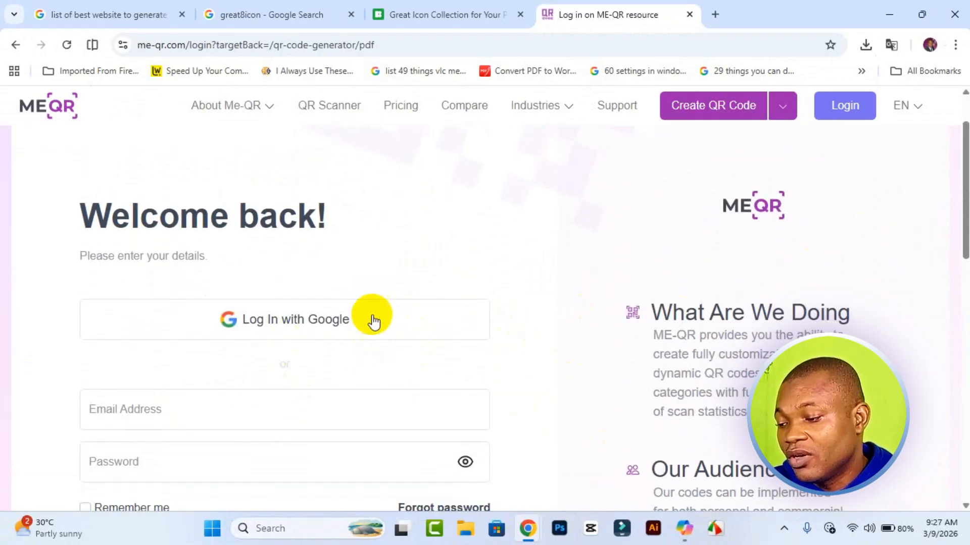
left_click(318, 323)
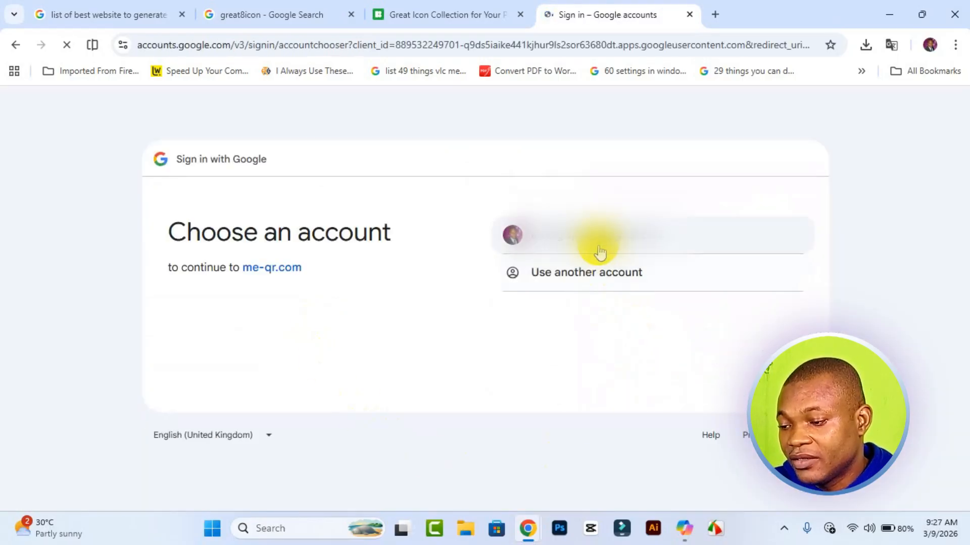
left_click(600, 251)
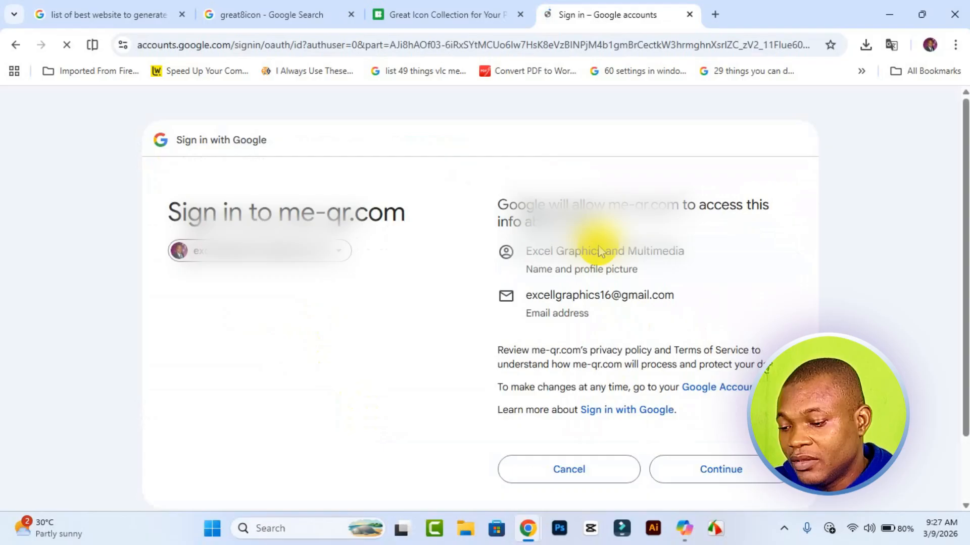
left_click(760, 467)
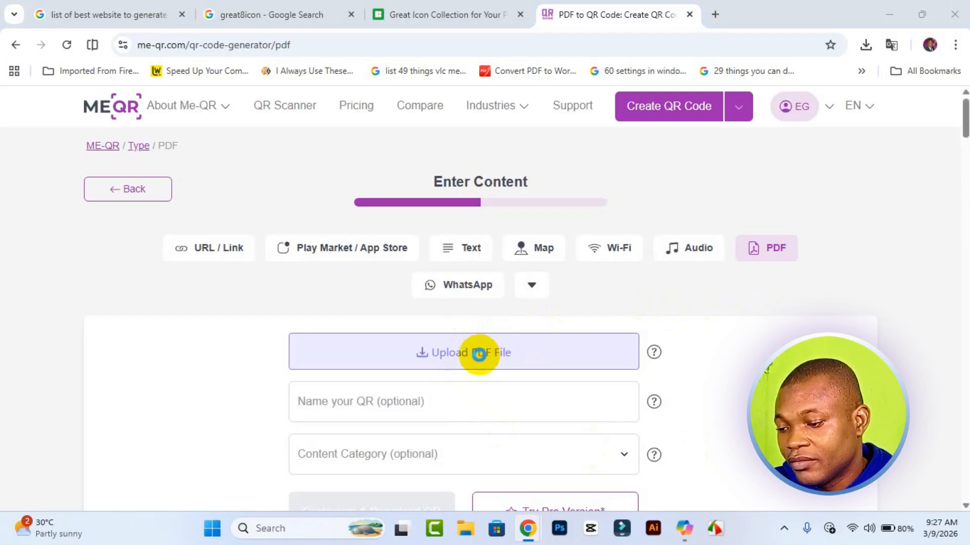
Upload the PDF file "my DOC" from the Desktop folder as the QR code content.
left_click(478, 354)
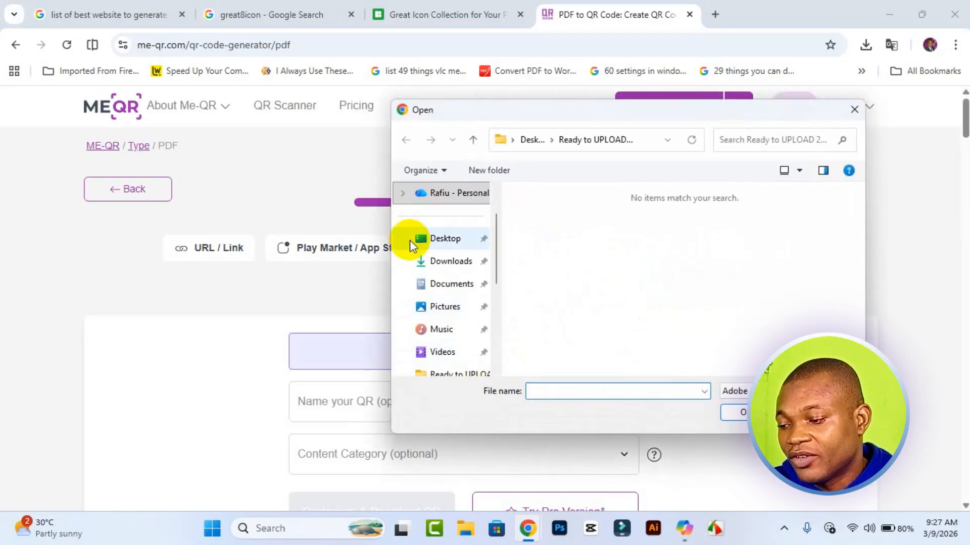
left_click(420, 247)
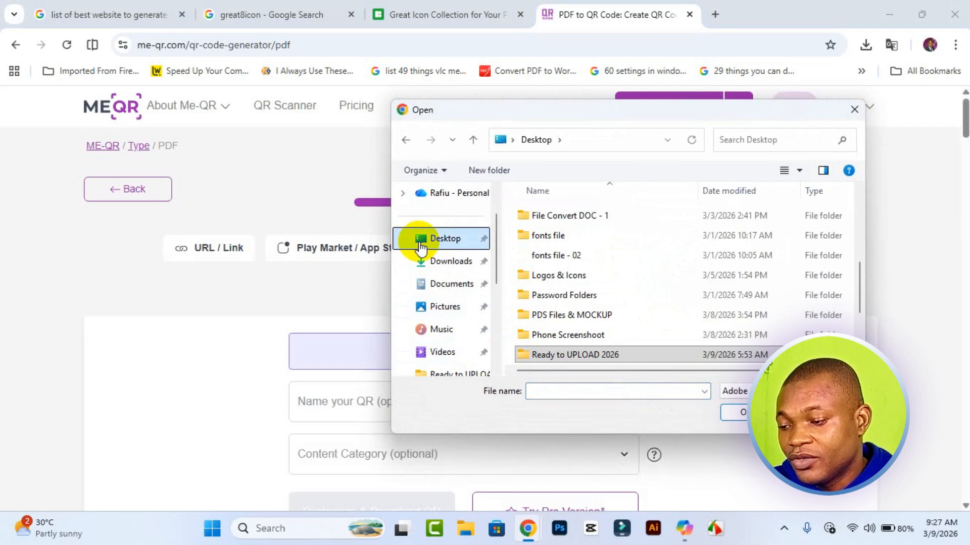
scroll(677, 262, "down", 2)
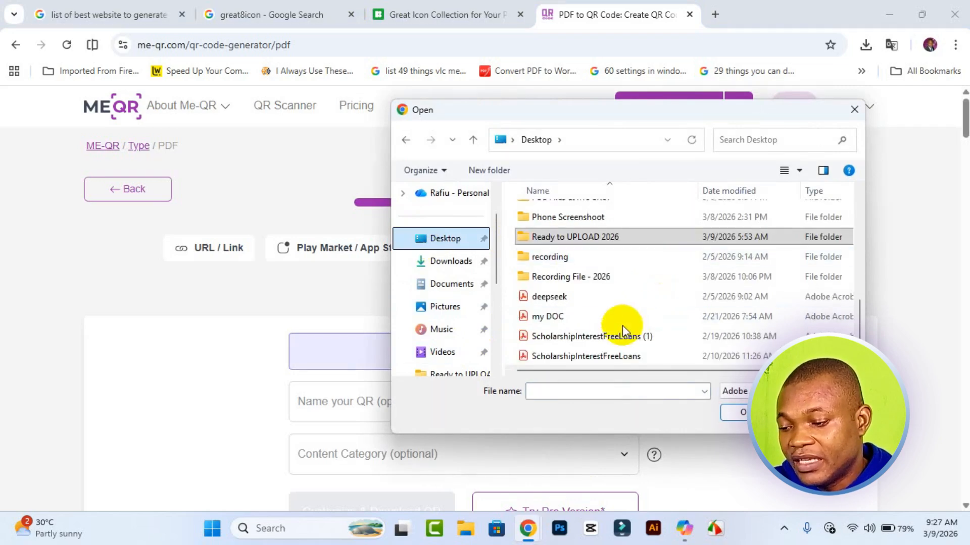
left_click(570, 319)
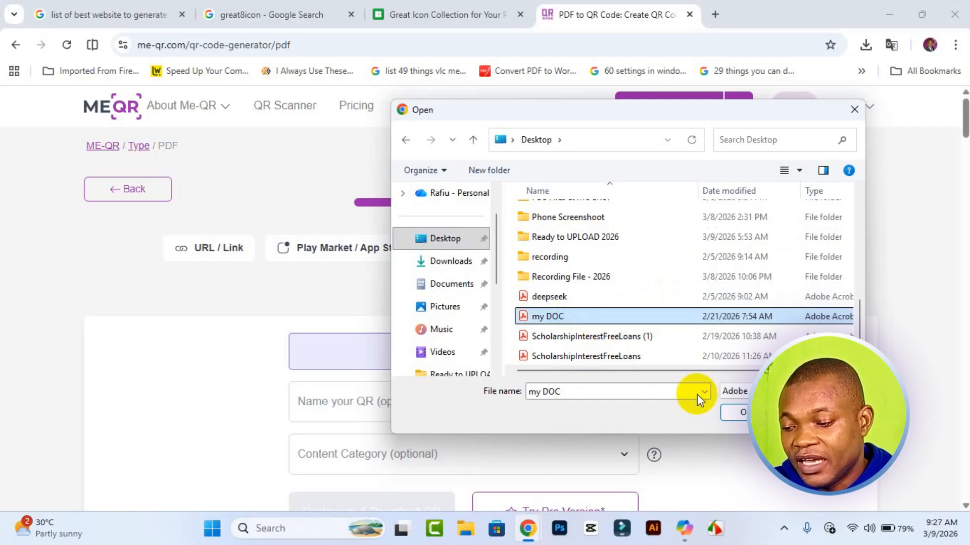
left_click(741, 413)
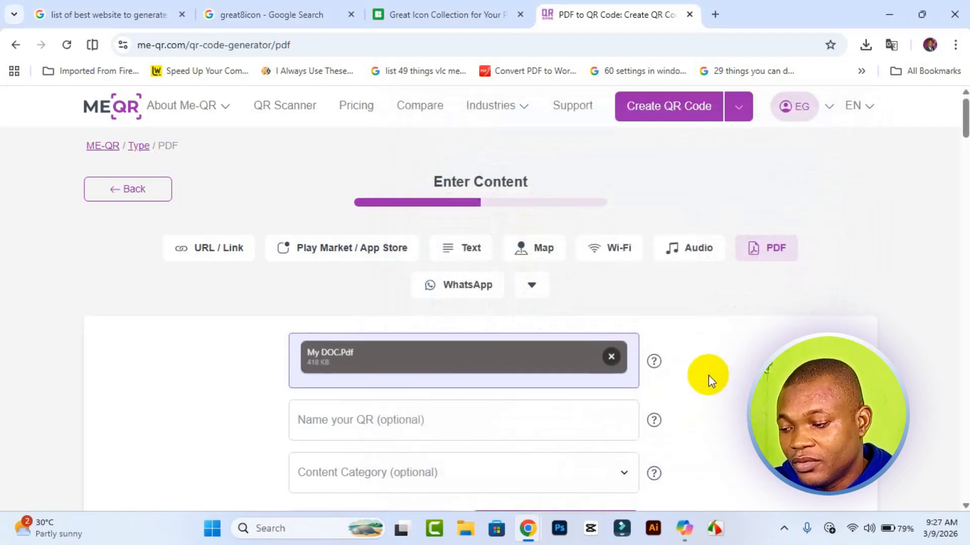
Name the QR code "Confidencial File".
scroll(727, 381, "down", 3)
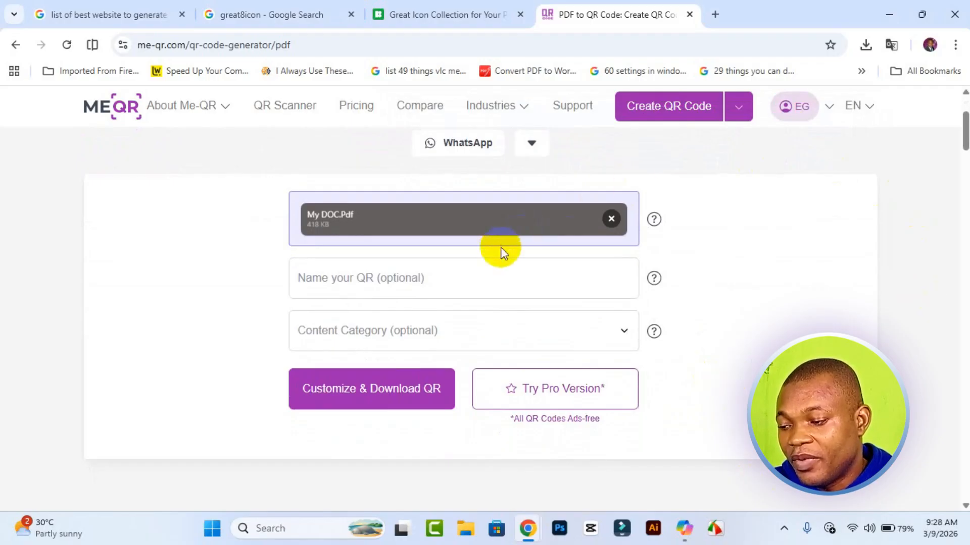
left_click(430, 296)
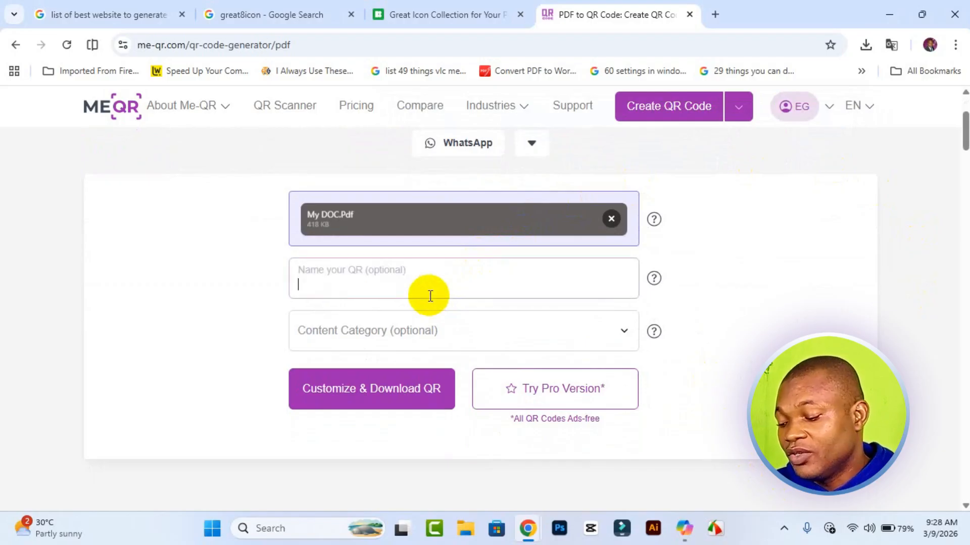
type("N")
key("BackSpace")
type("Confidencial File")
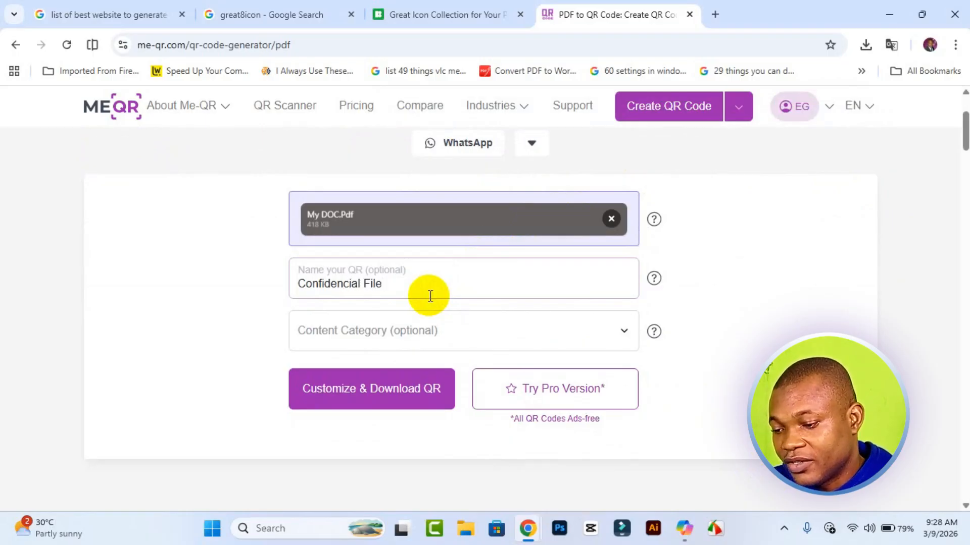
Set the content category to Fine Art and proceed to customizing and downloading the QR code.
left_click(552, 343)
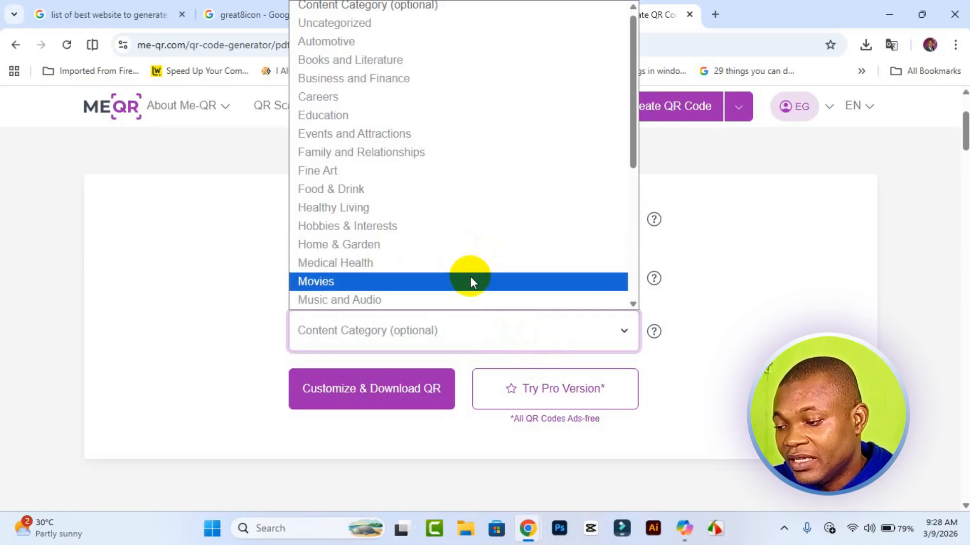
left_click(413, 175)
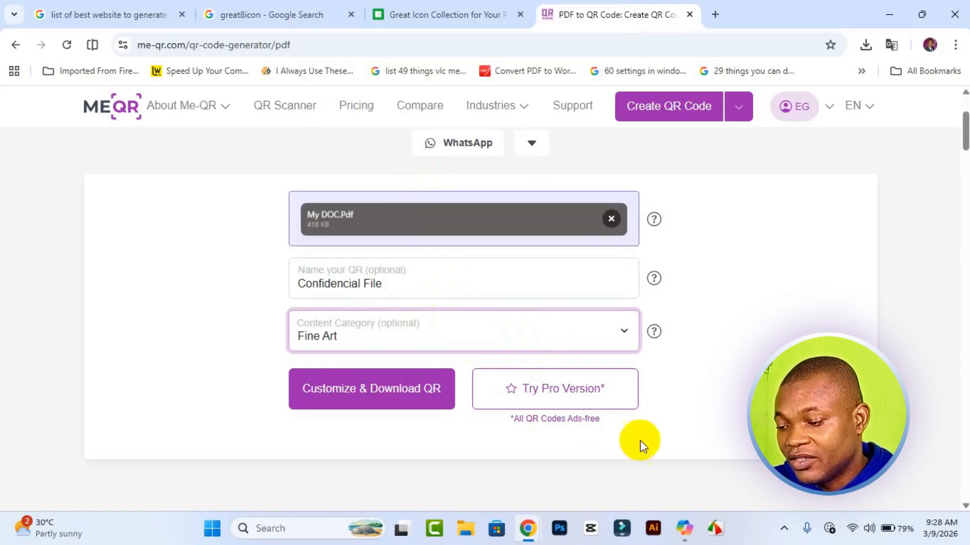
left_click(402, 407)
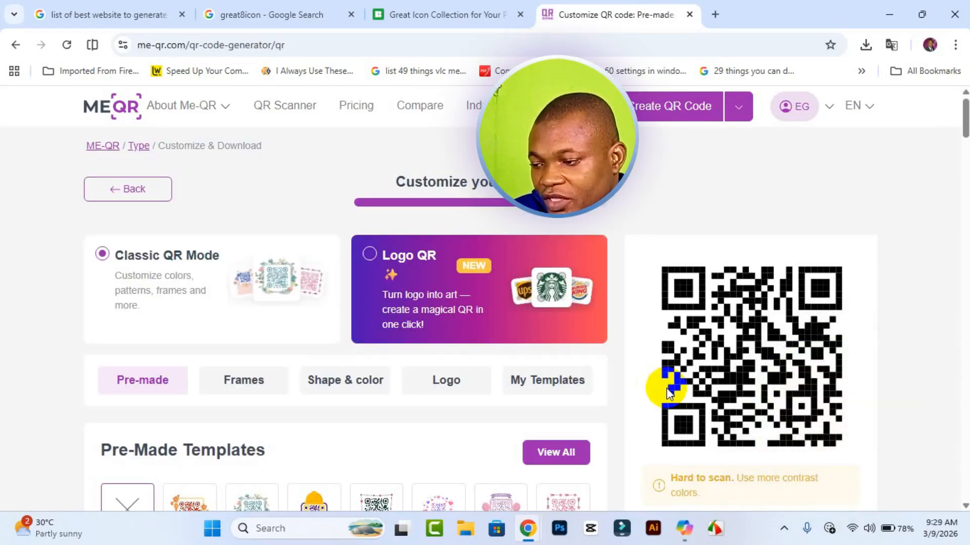
Browse the design options and apply the dark "SCAN ME" pre-made template to the QR code.
scroll(606, 348, "down", 2)
scroll(308, 318, "up", 2)
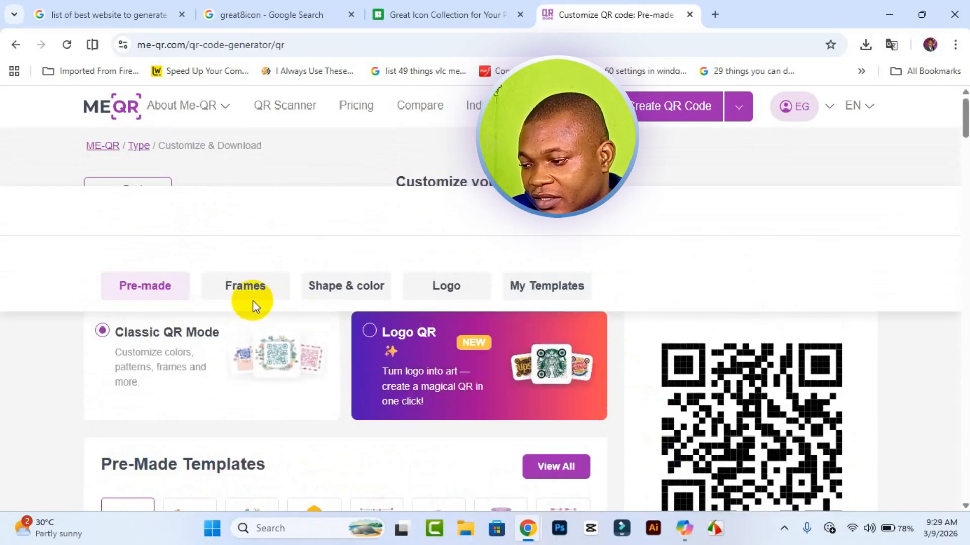
scroll(197, 303, "down", 1)
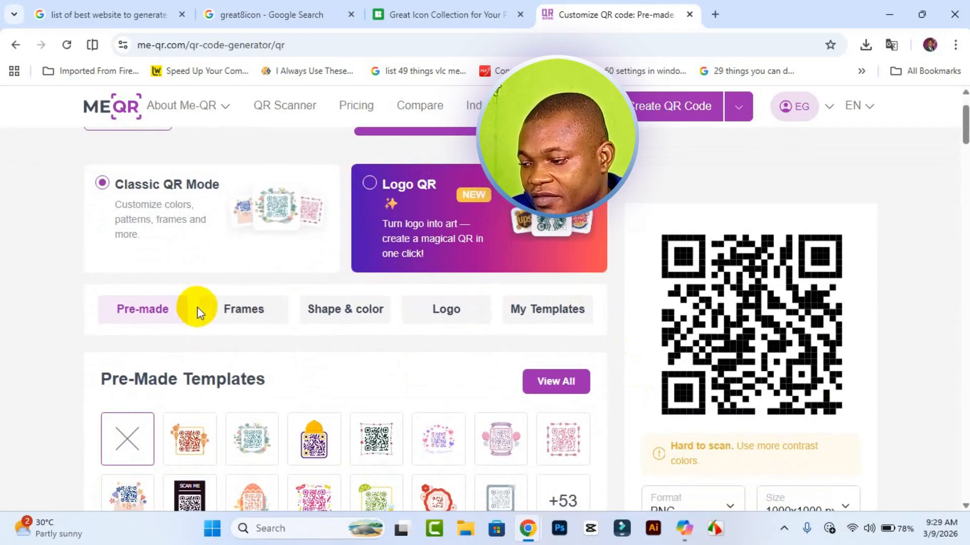
scroll(266, 404, "down", 5)
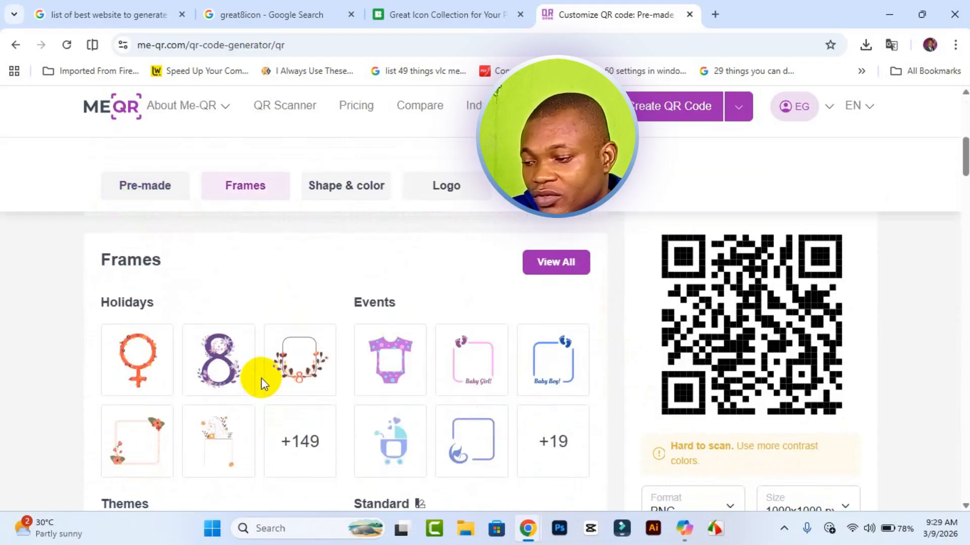
scroll(262, 378, "up", 4)
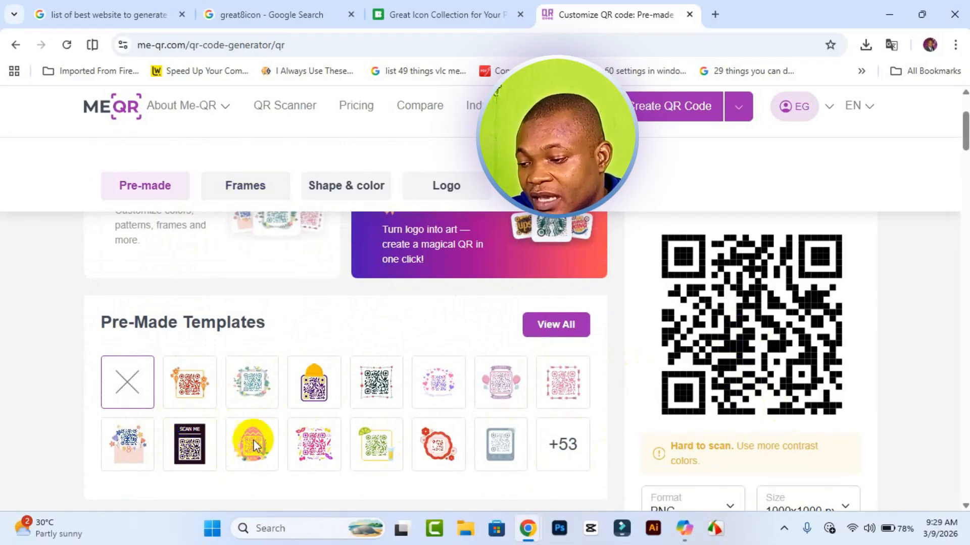
scroll(245, 448, "down", 3)
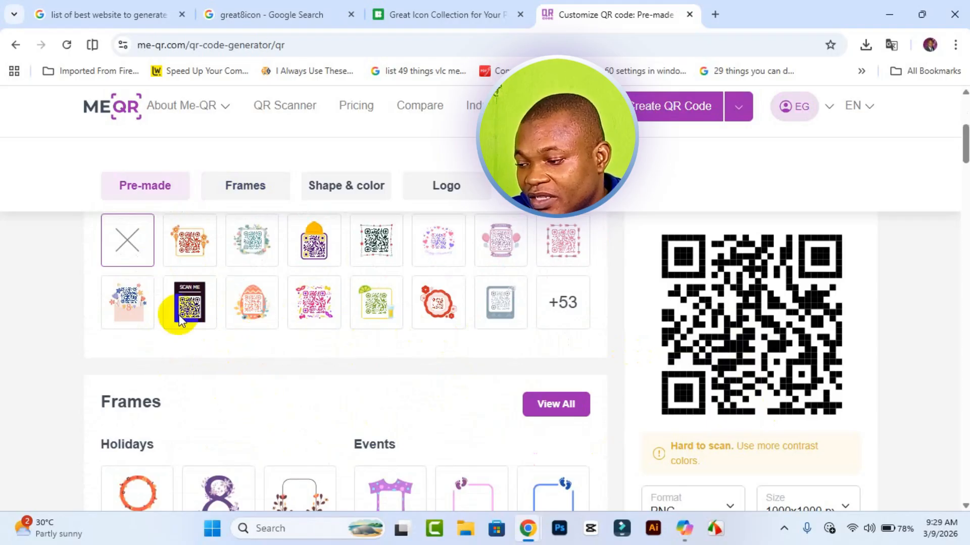
left_click(187, 318)
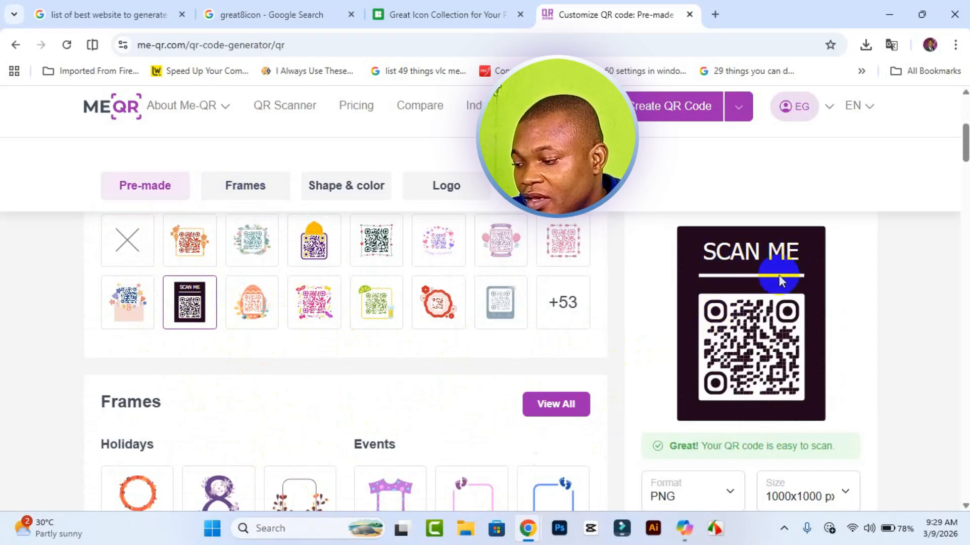
Apply the first Standard frame, with a speech-bubble label above corner brackets, to the QR code.
scroll(505, 389, "down", 3)
scroll(372, 392, "down", 1)
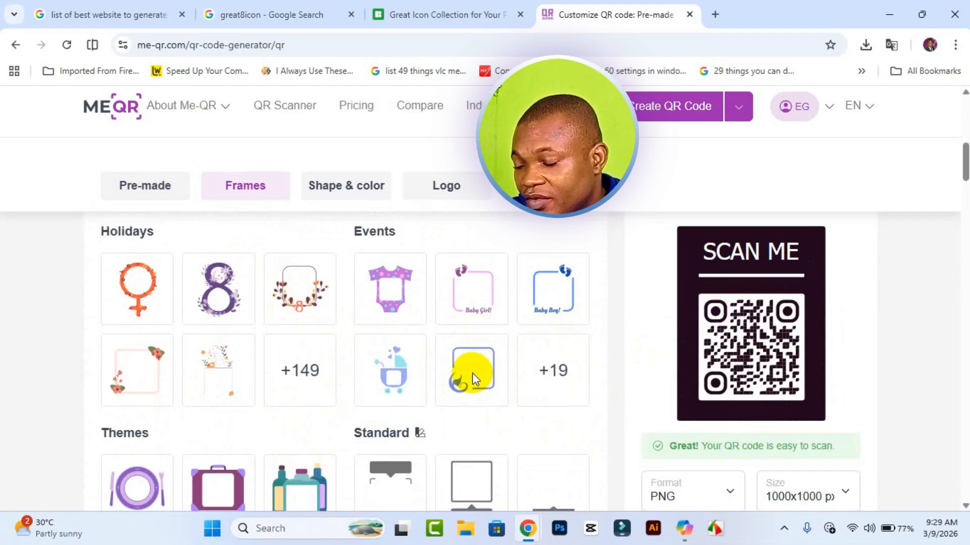
scroll(471, 372, "down", 2)
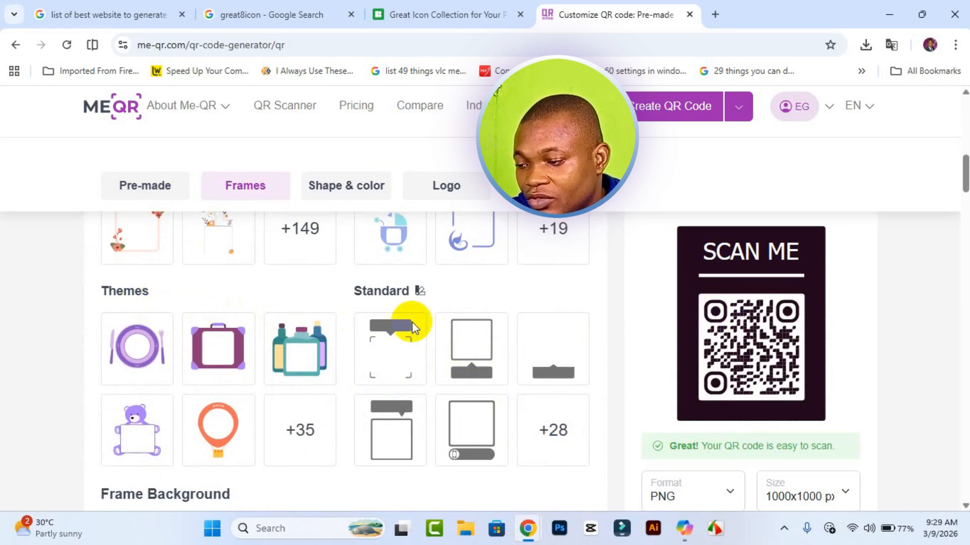
scroll(448, 357, "down", 1)
left_click(377, 292)
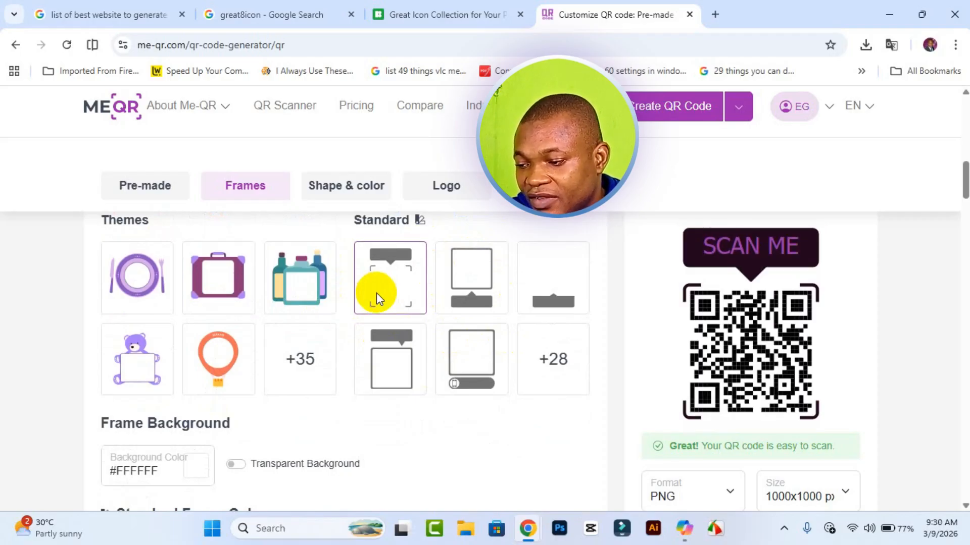
scroll(472, 333, "down", 2)
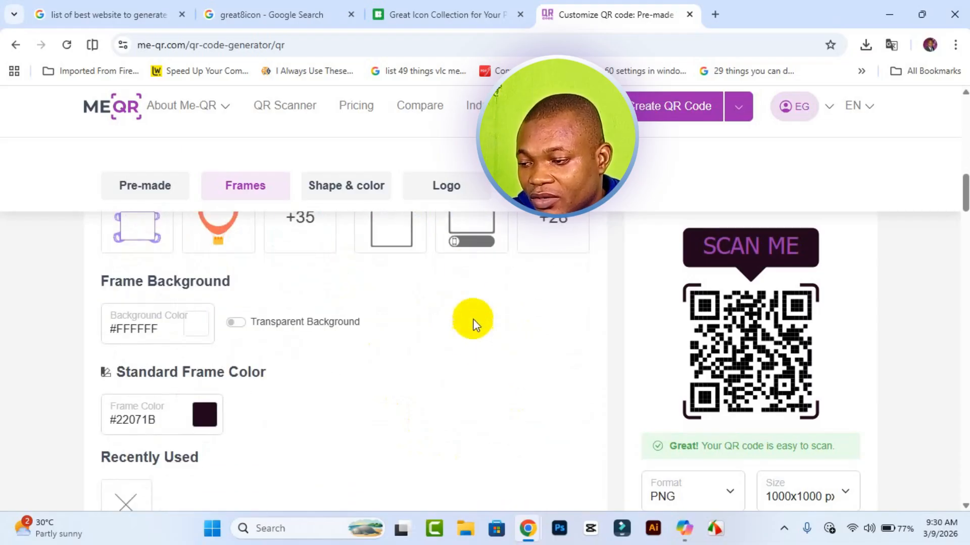
Apply the Standard frame with a solid border and a phone-icon label bar beneath the QR code.
left_click(469, 249)
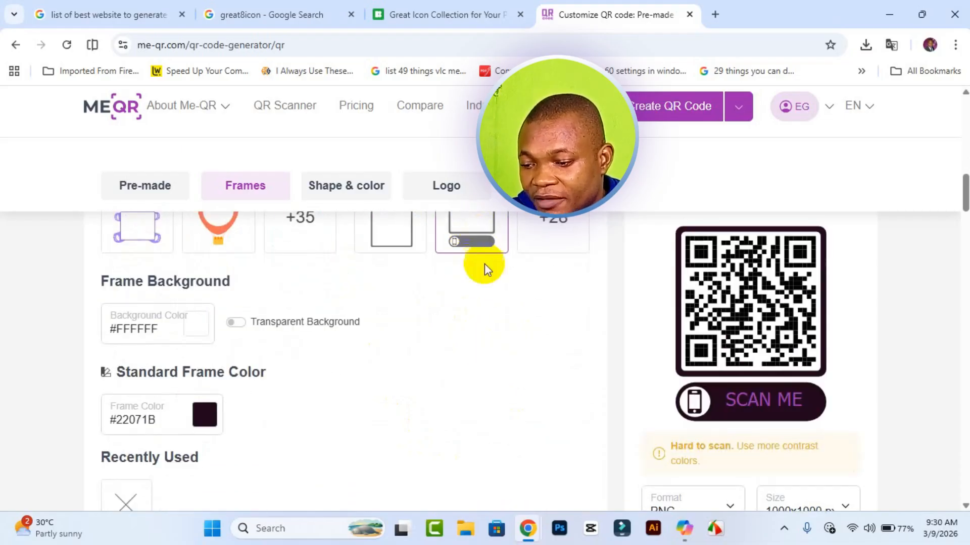
scroll(354, 328, "down", 3)
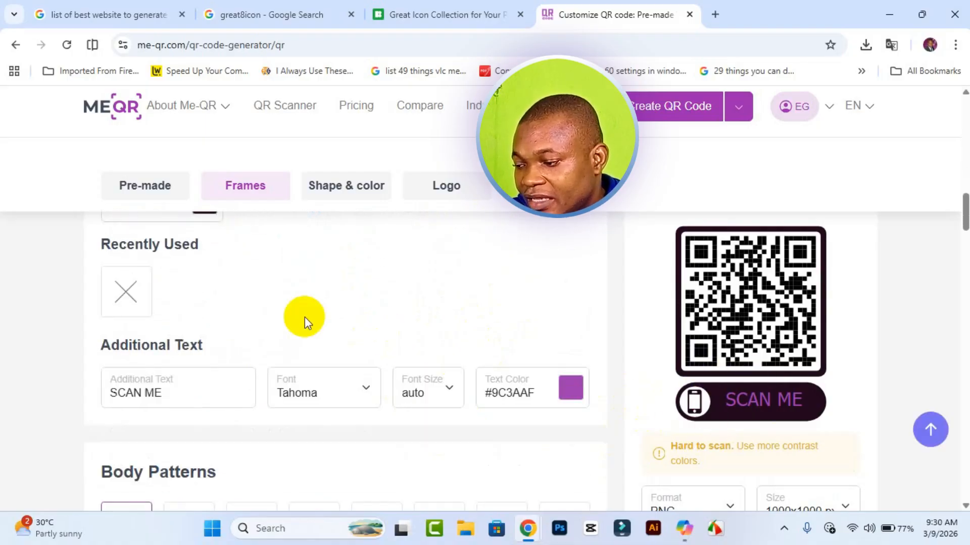
scroll(233, 335, "up", 3)
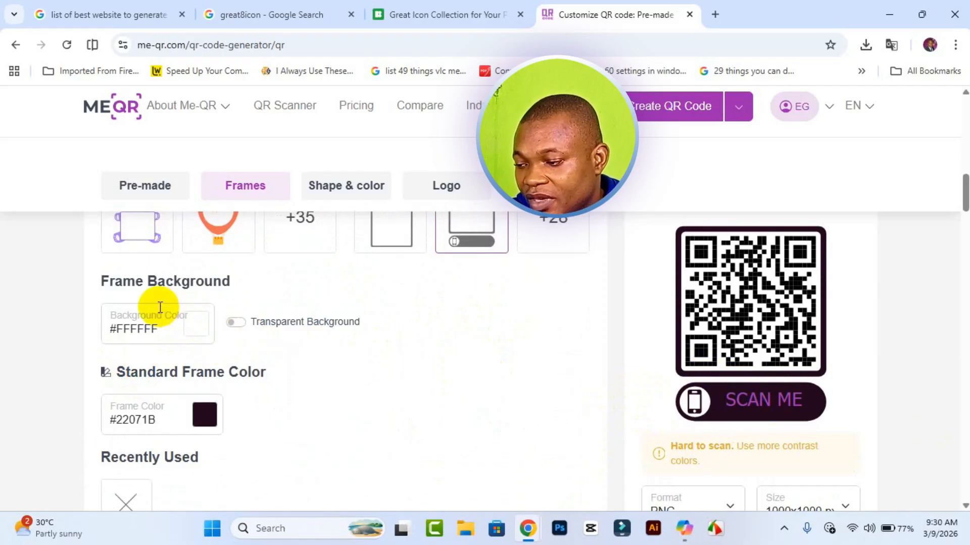
Try #F00A0A as the frame background color and set it back to #FFFFFF.
left_click(204, 327)
left_click(340, 331)
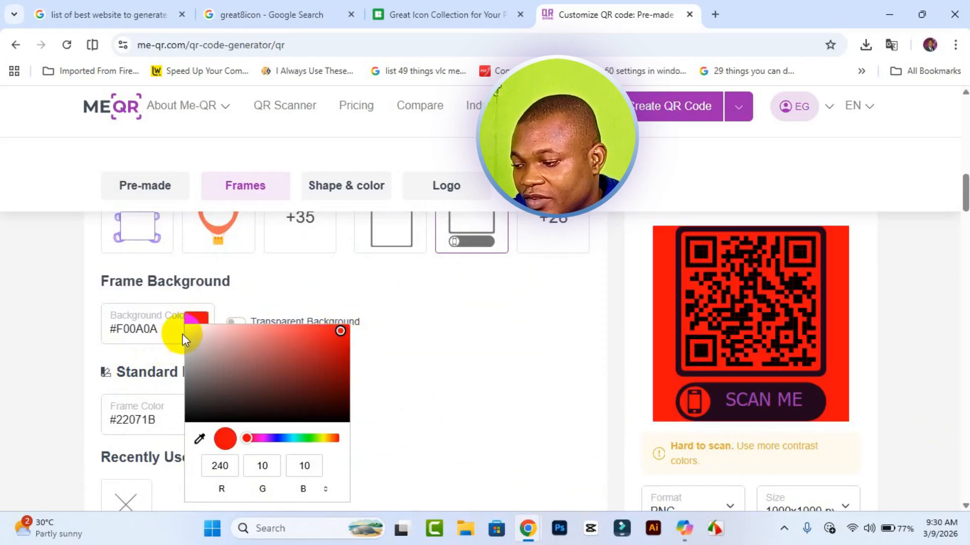
left_click_drag(186, 330, 172, 320)
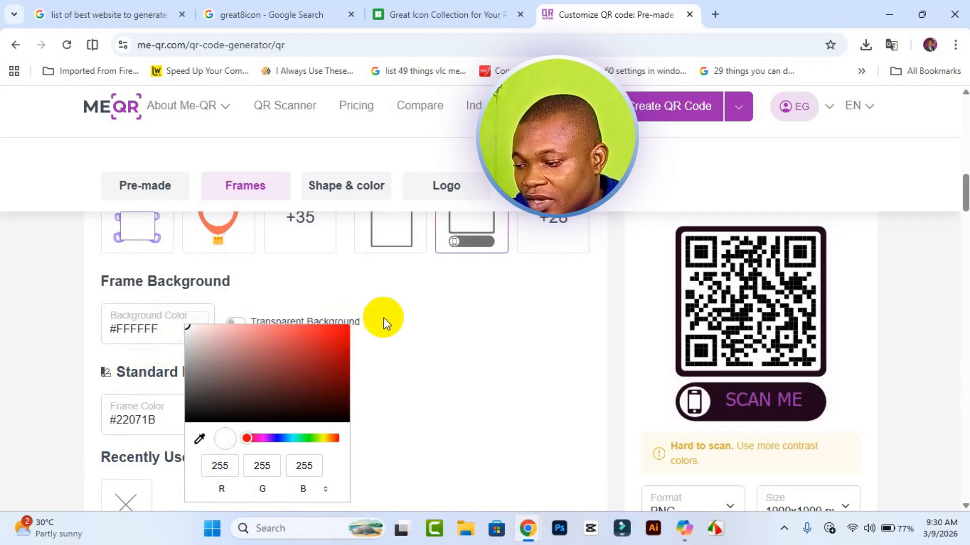
left_click(390, 319)
Set the text color of the frame's additional text to red #FA0032.
scroll(390, 318, "down", 4)
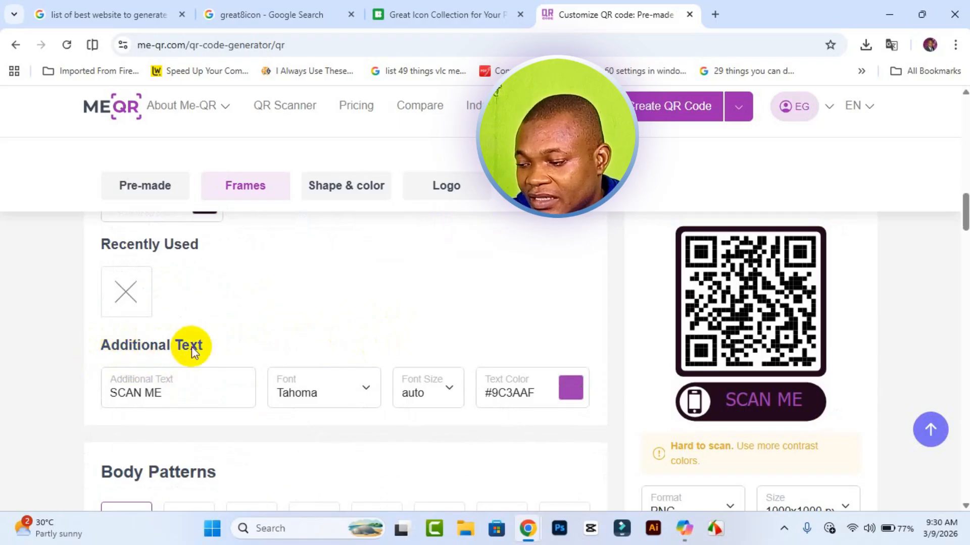
left_click_drag(197, 389, 111, 395)
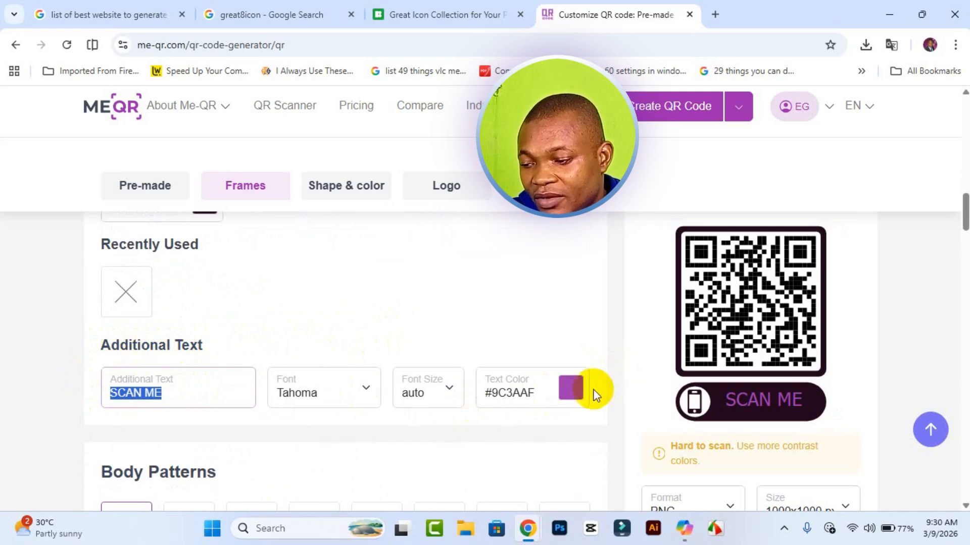
left_click(572, 395)
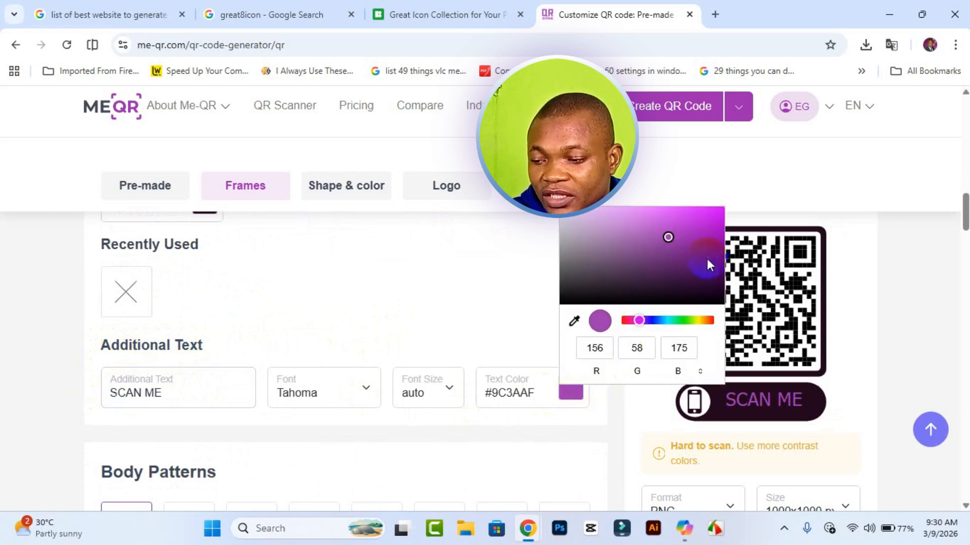
left_click_drag(638, 322, 626, 324)
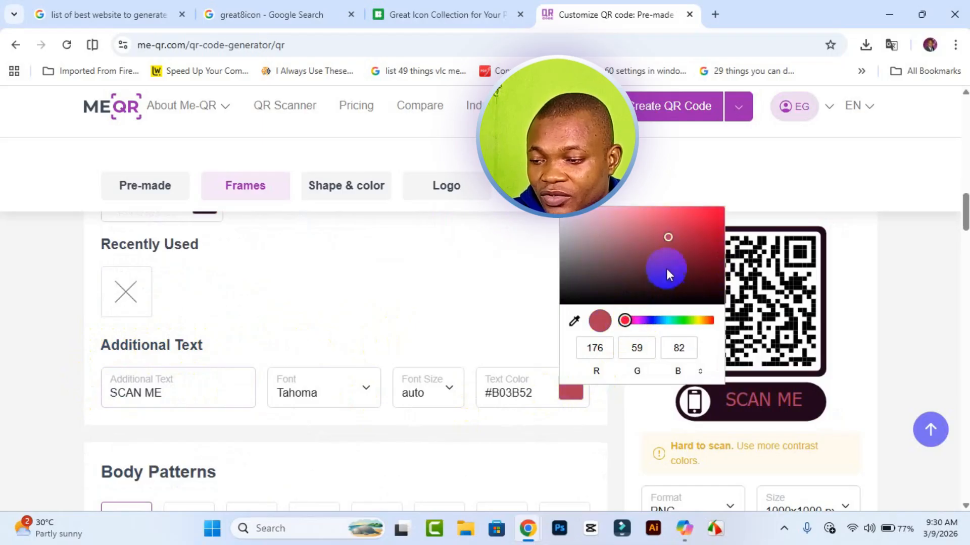
left_click_drag(702, 217, 721, 208)
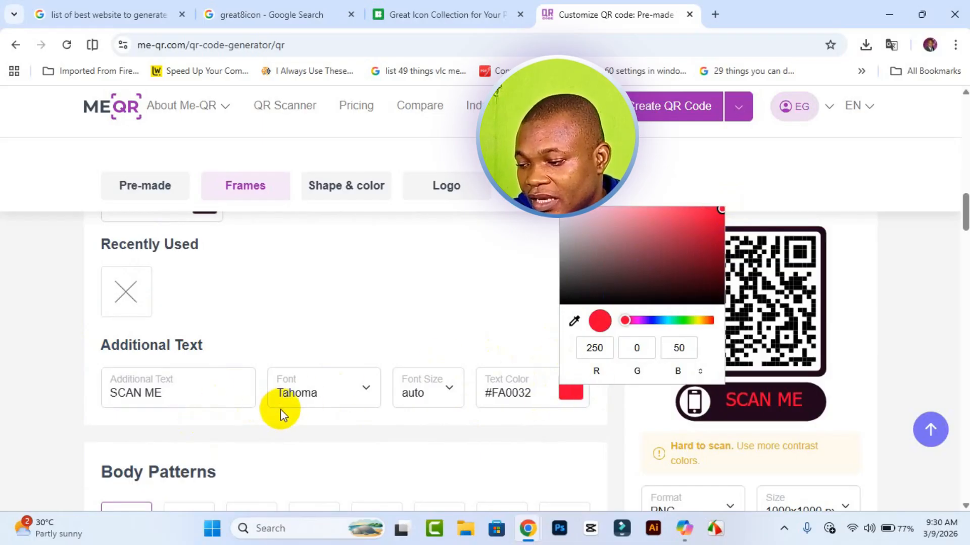
Try Georgia for the frame's additional text and set its font to Garamond.
left_click(320, 396)
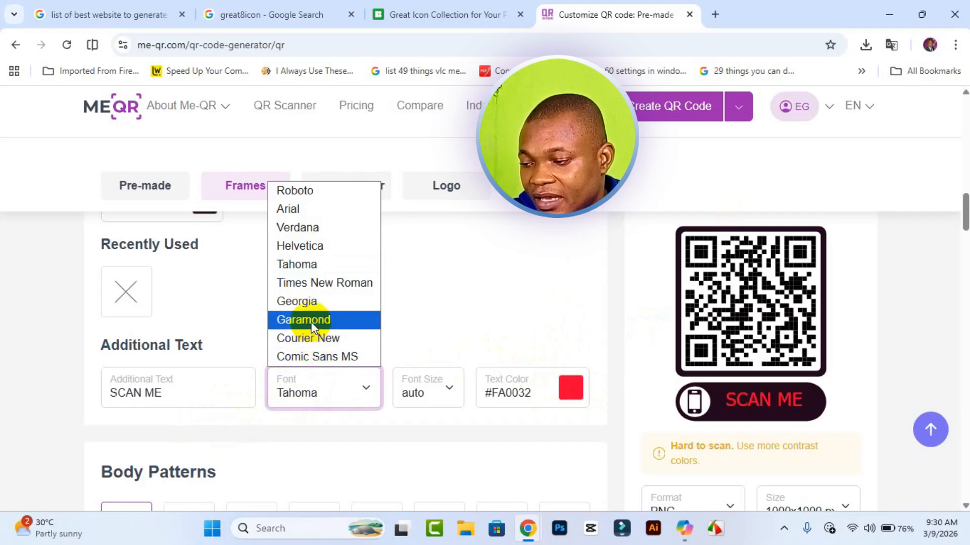
left_click(310, 301)
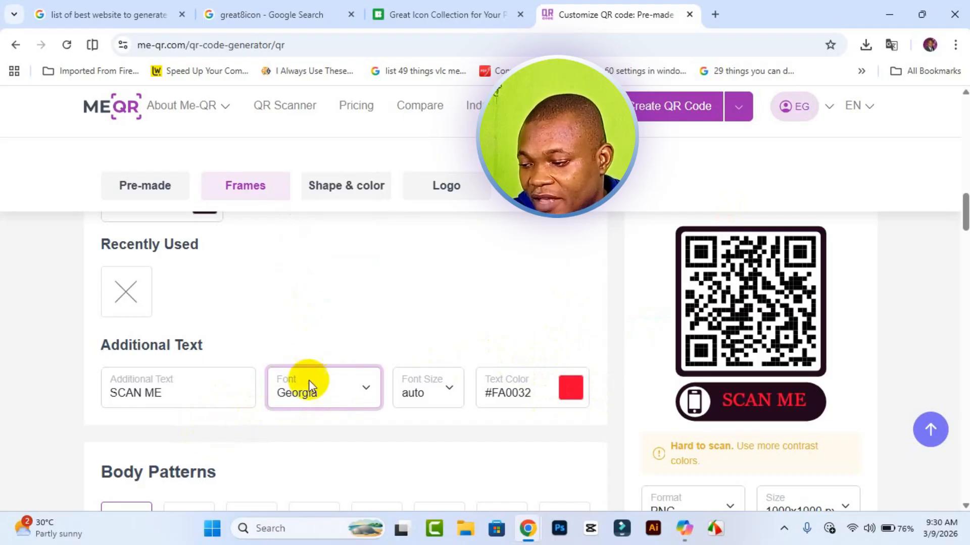
left_click(317, 393)
left_click(319, 319)
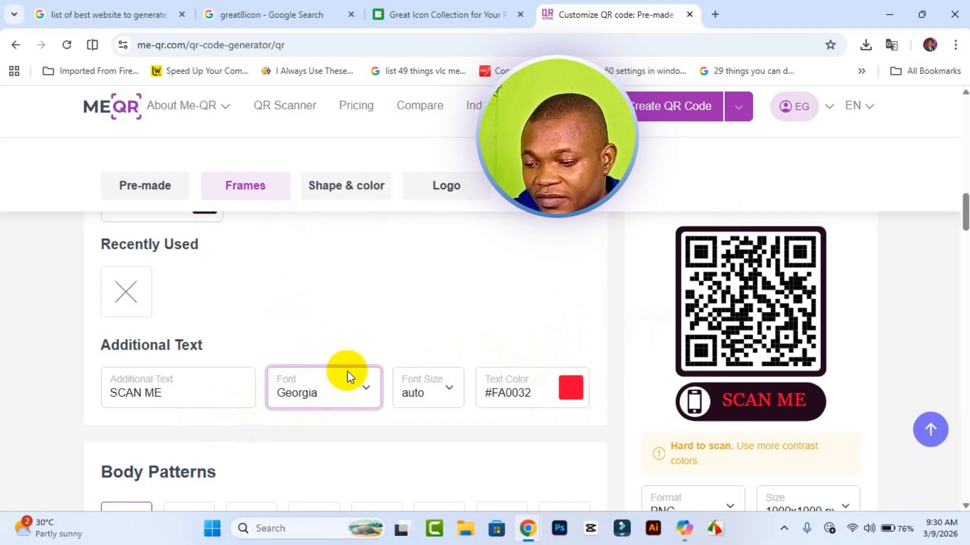
Try several body patterns and apply the small-diamond pattern, sixth in the second row.
scroll(389, 368, "down", 3)
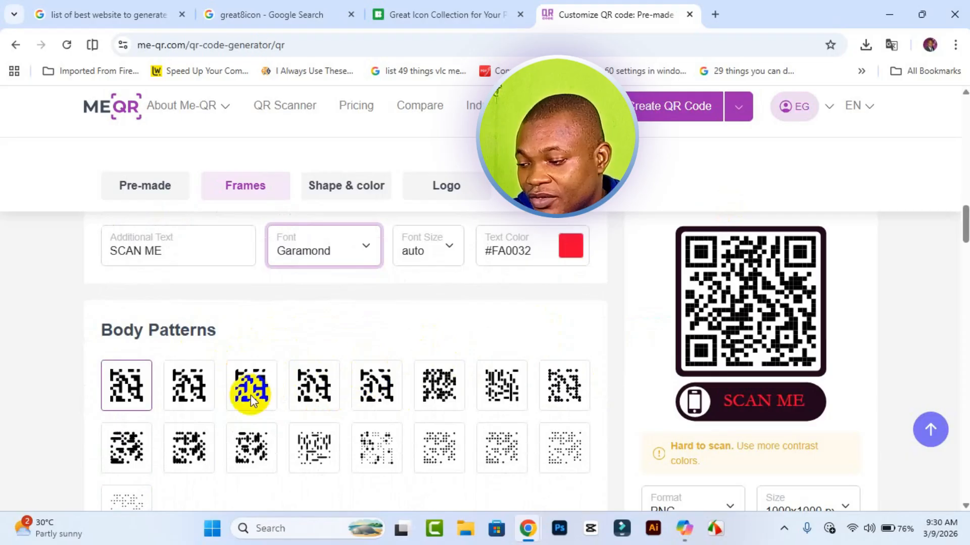
left_click(240, 381)
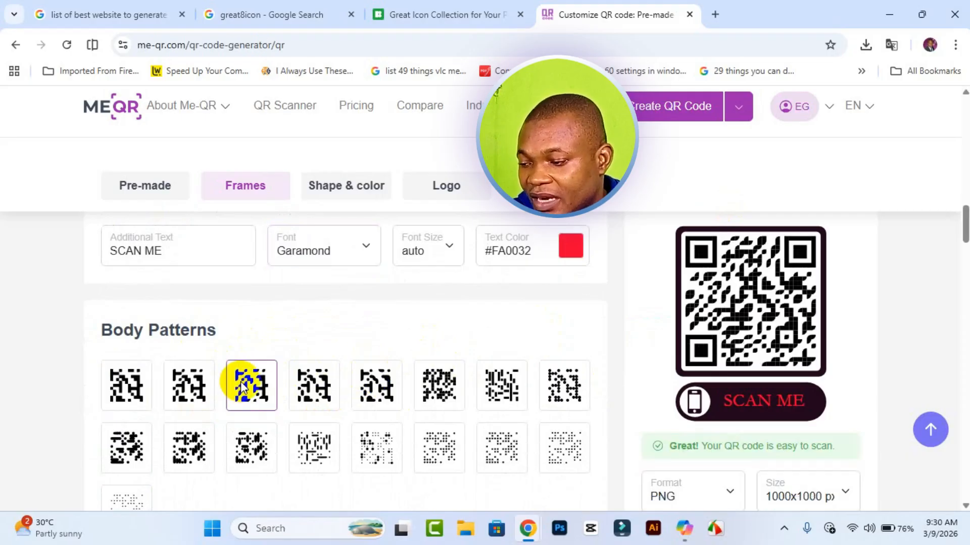
left_click(129, 394)
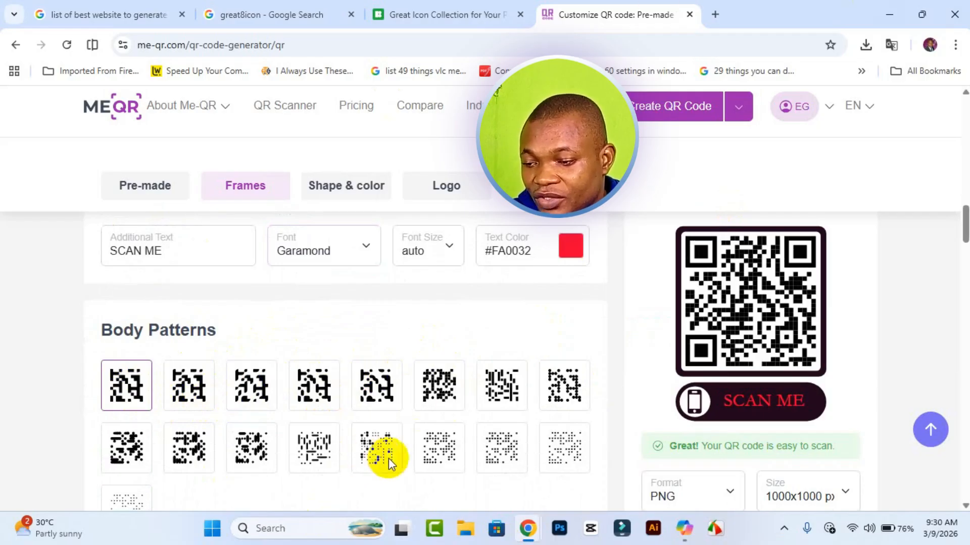
scroll(373, 399, "down", 4)
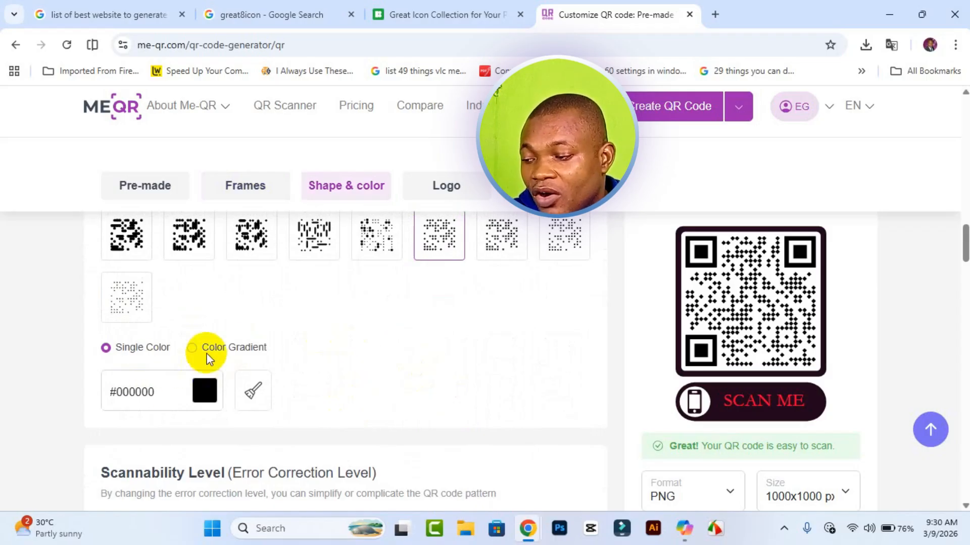
Switch the body pattern to a linear color gradient and set its first color to blue #27B9D3.
left_click(195, 348)
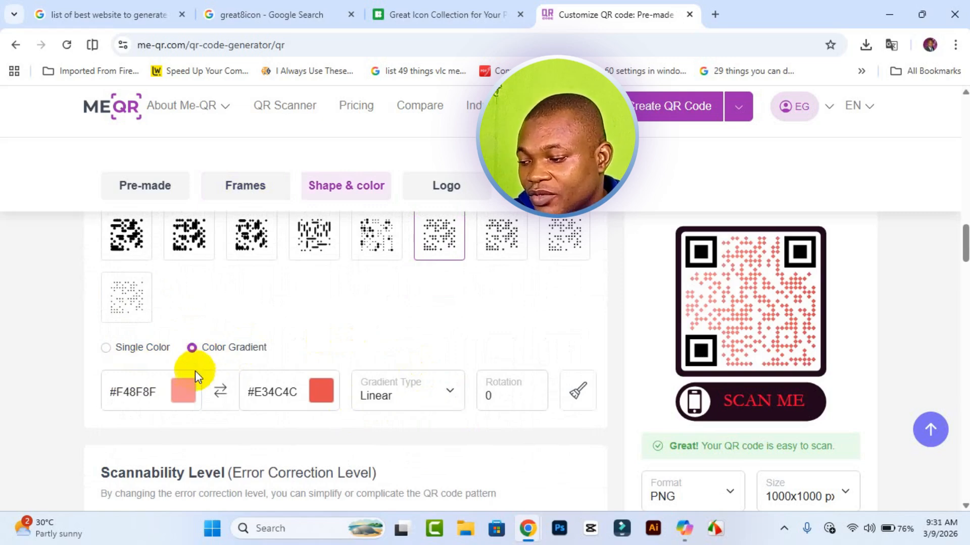
left_click(184, 392)
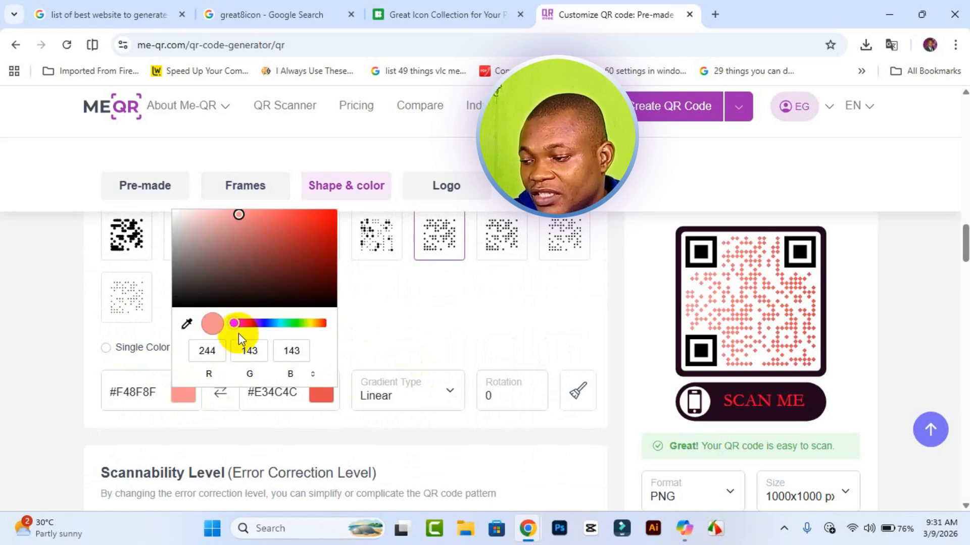
left_click(306, 228)
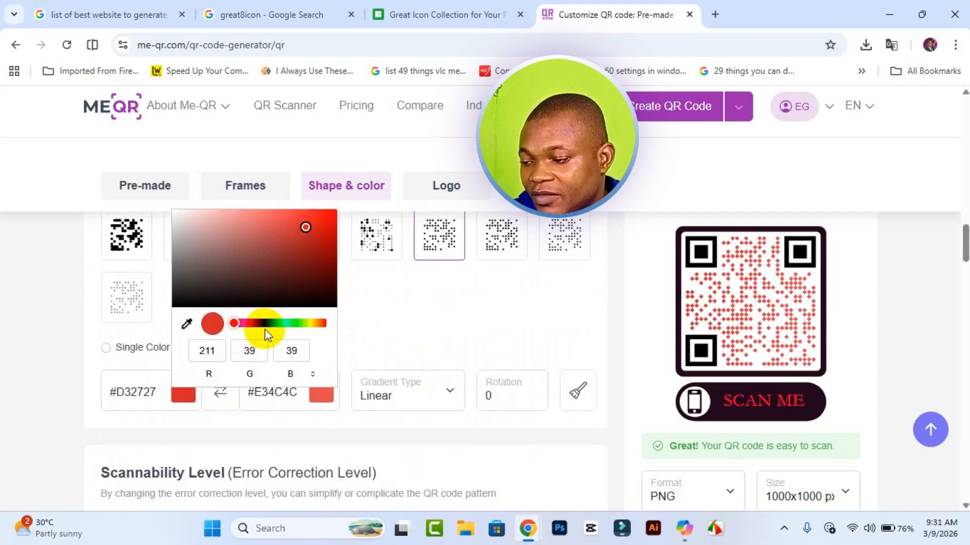
left_click(276, 324)
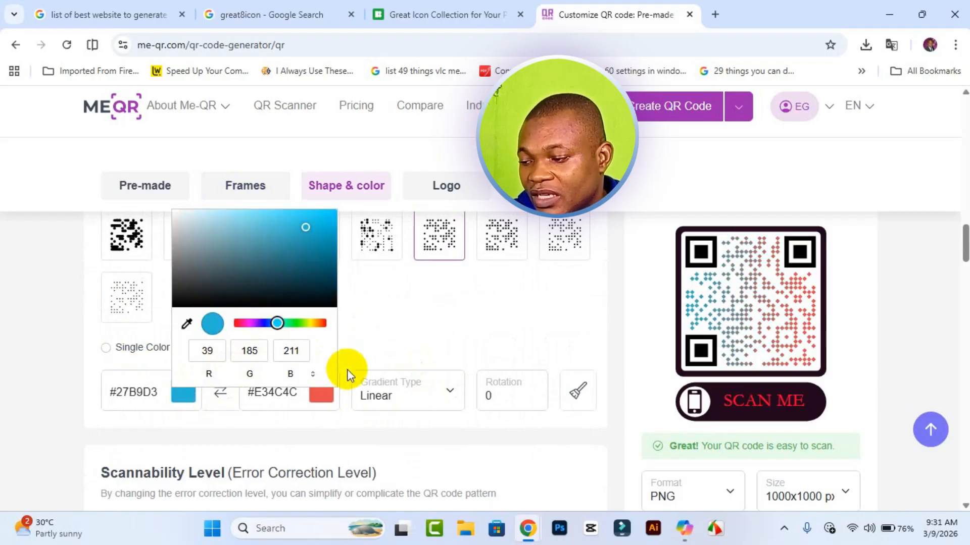
left_click(390, 335)
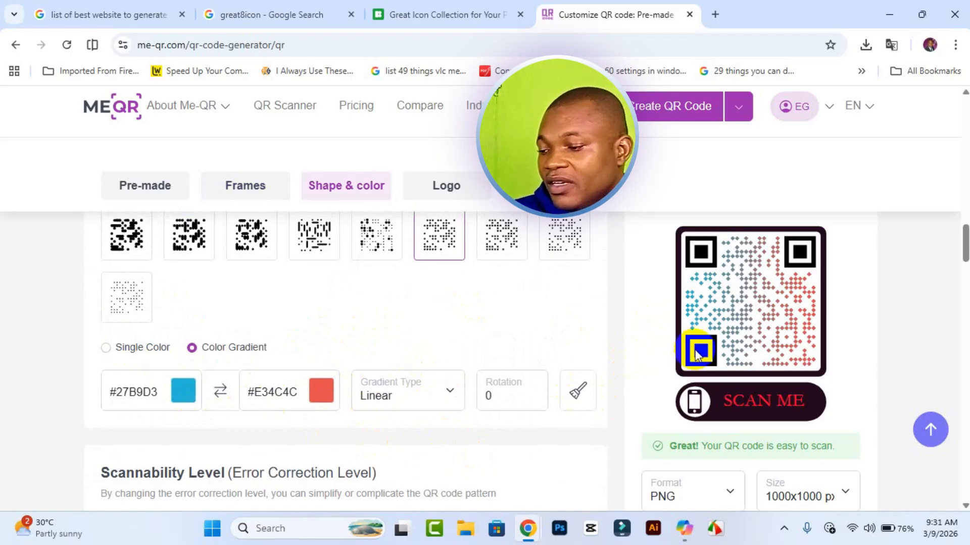
Try the Best and Medium scannability levels on the QR code and set the level back to High.
scroll(504, 337, "down", 3)
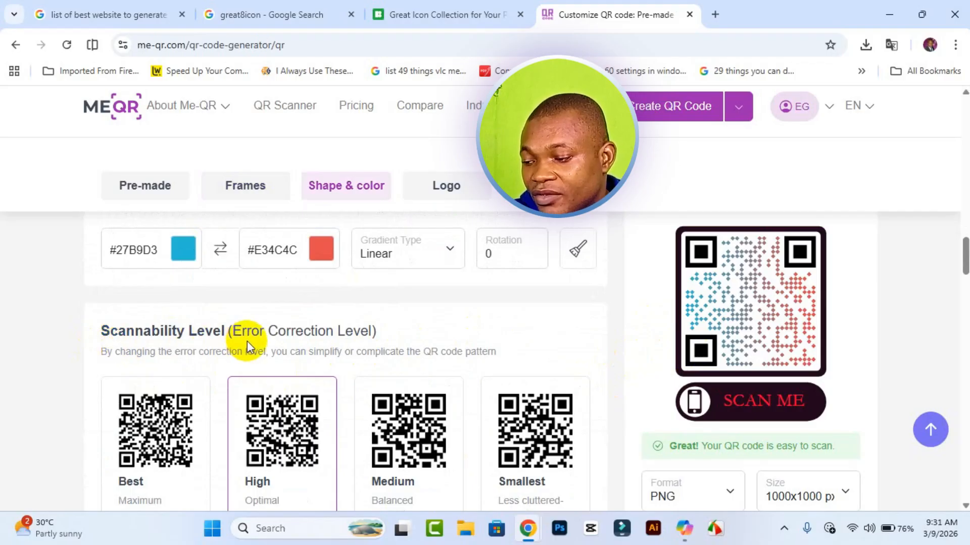
scroll(297, 347, "down", 4)
scroll(328, 339, "up", 3)
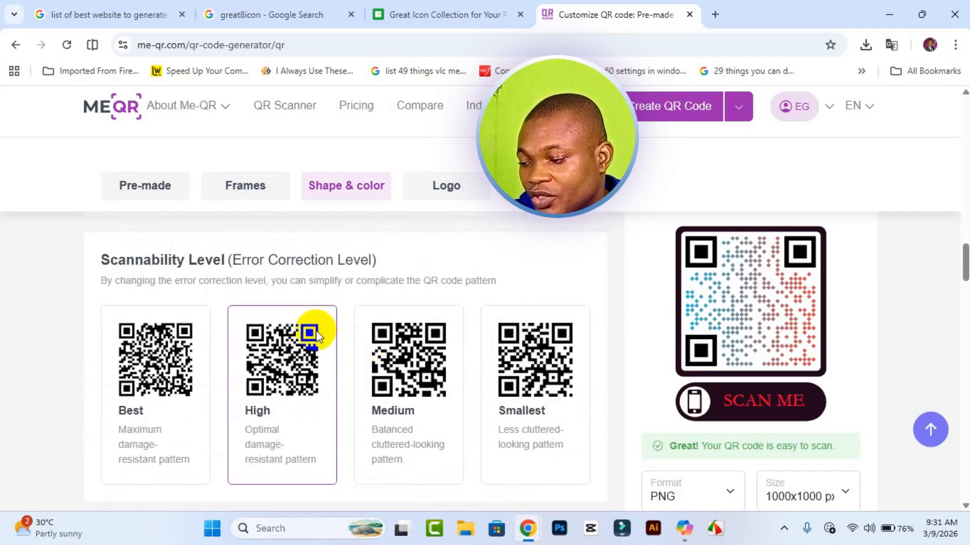
left_click(149, 425)
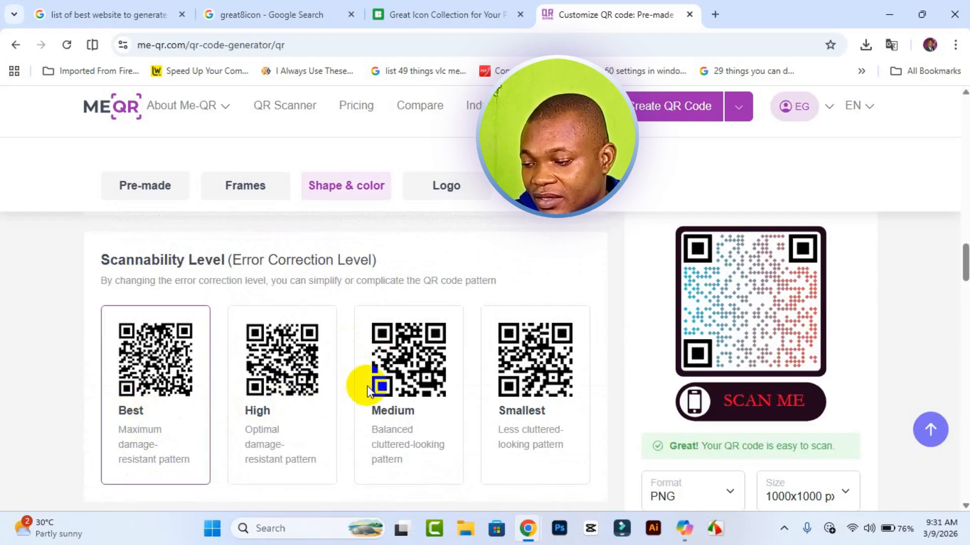
left_click(381, 389)
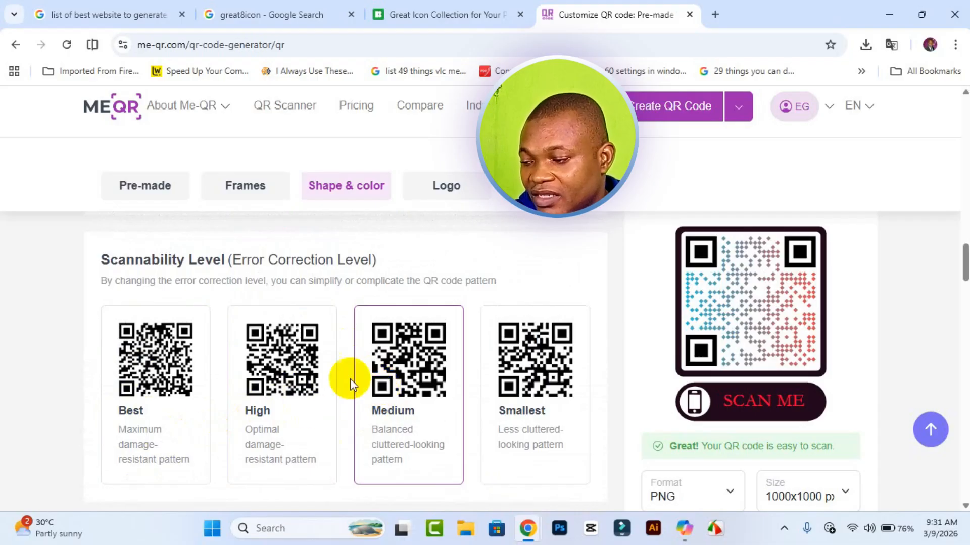
left_click(162, 398)
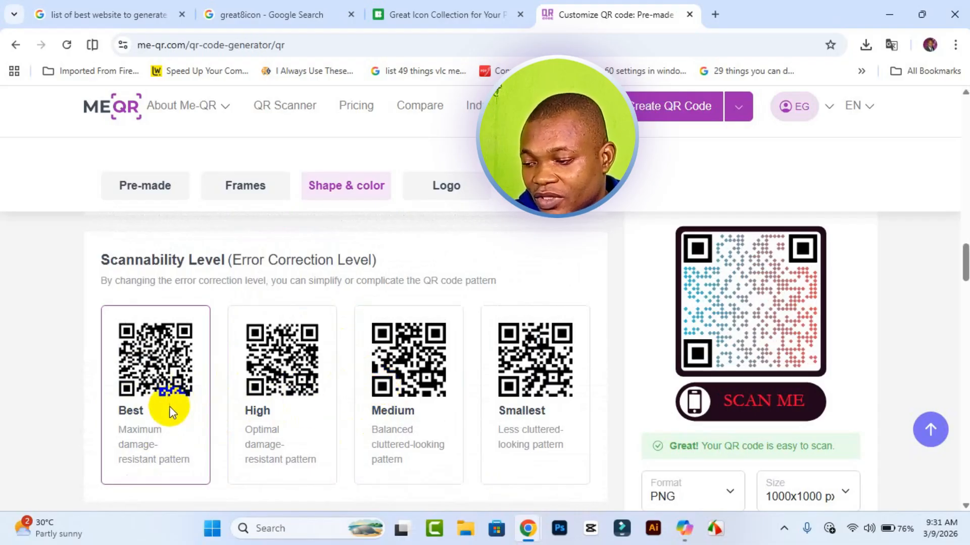
left_click(277, 399)
Apply the strongly rounded external eye pattern in the second row and the star internal eye pattern.
scroll(298, 399, "down", 4)
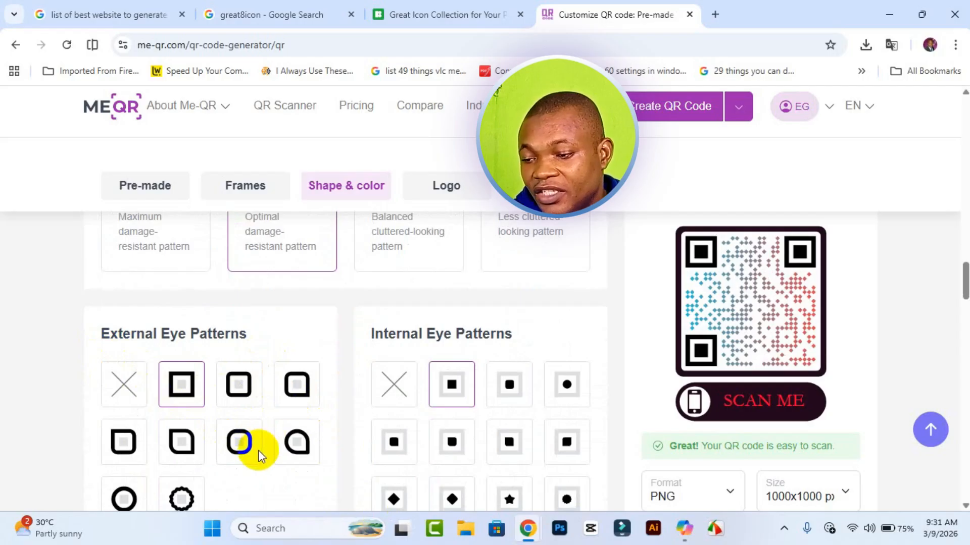
left_click(240, 447)
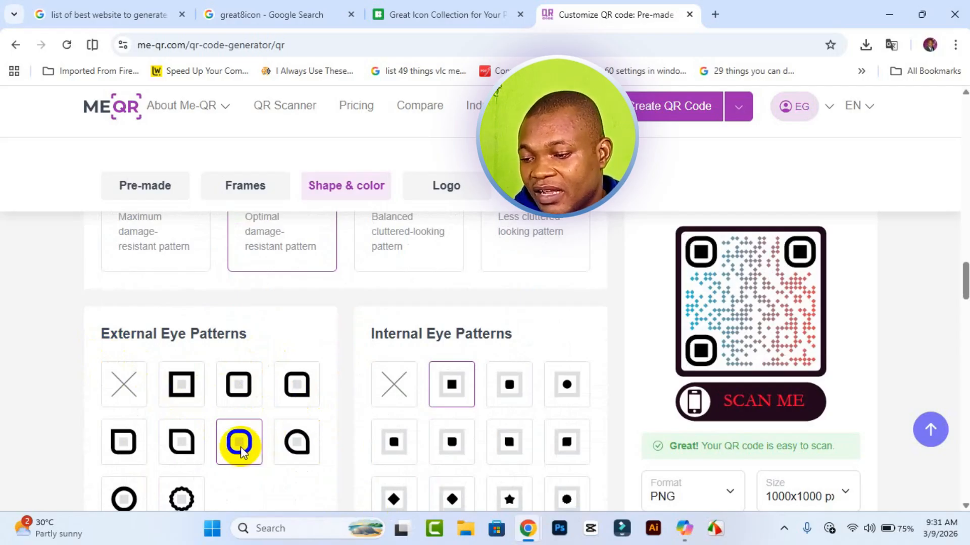
scroll(396, 402, "down", 1)
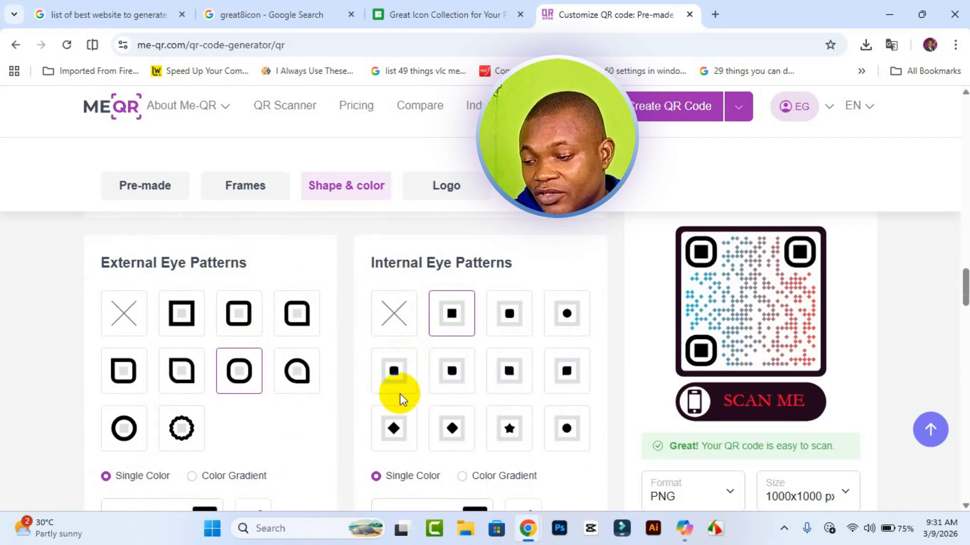
left_click(509, 428)
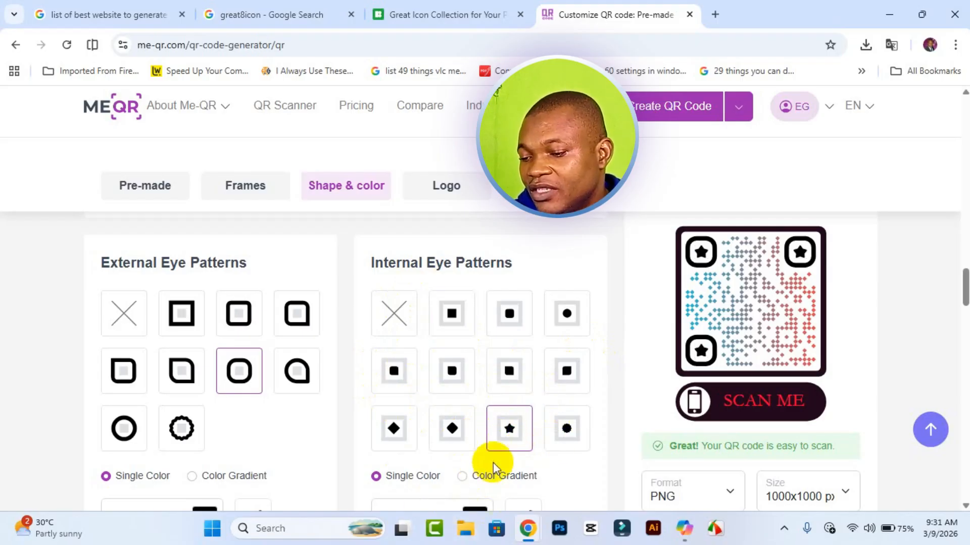
Color the internal eye stars red with #F10909 and switch their coloring to Color Gradient.
scroll(482, 475, "down", 3)
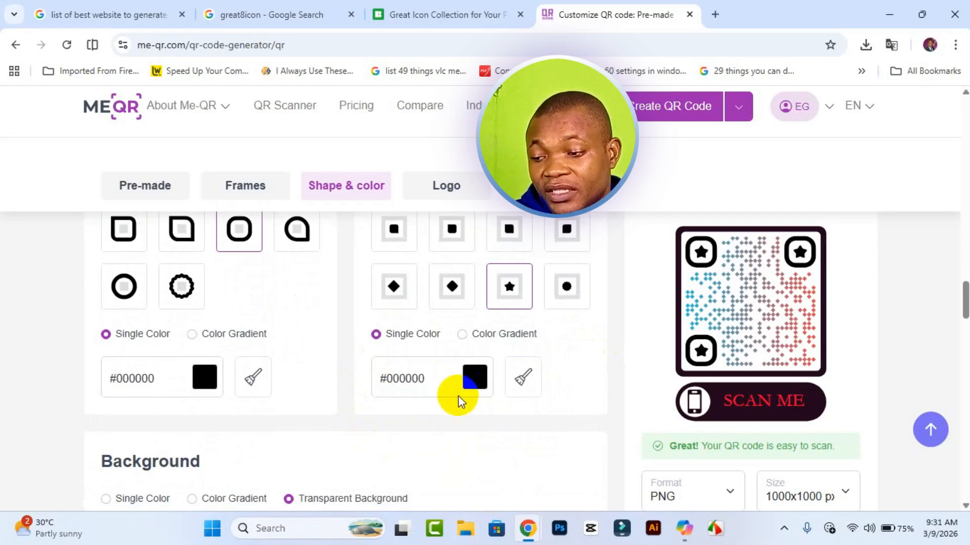
left_click(472, 386)
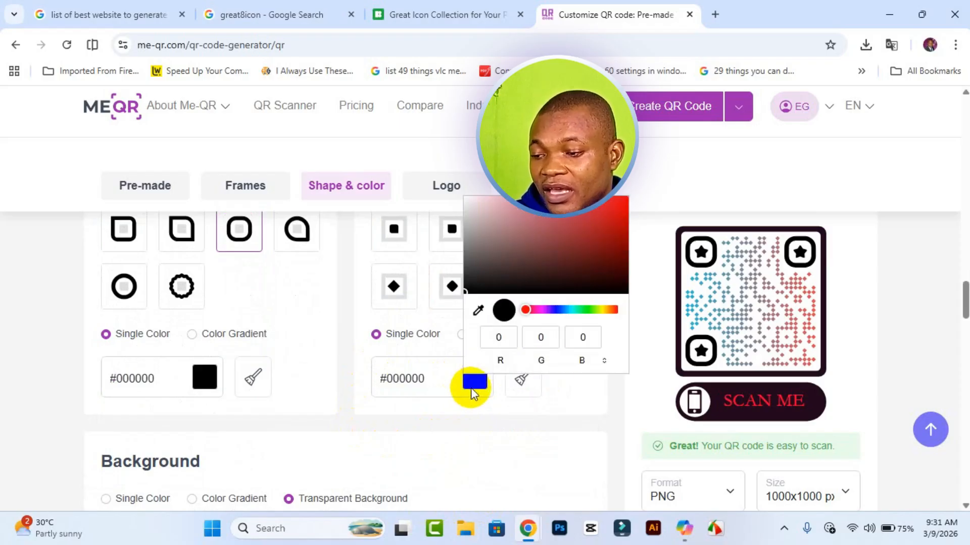
left_click(621, 202)
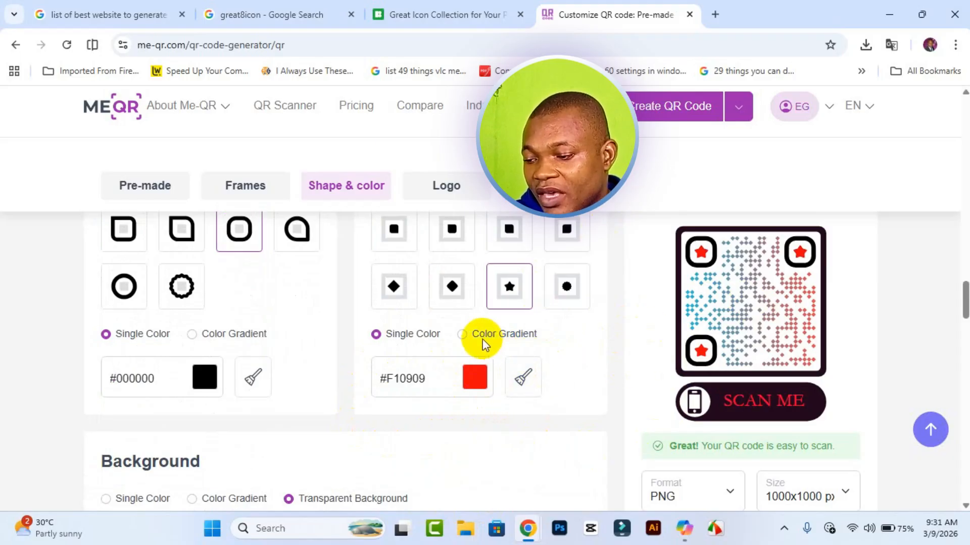
left_click(462, 335)
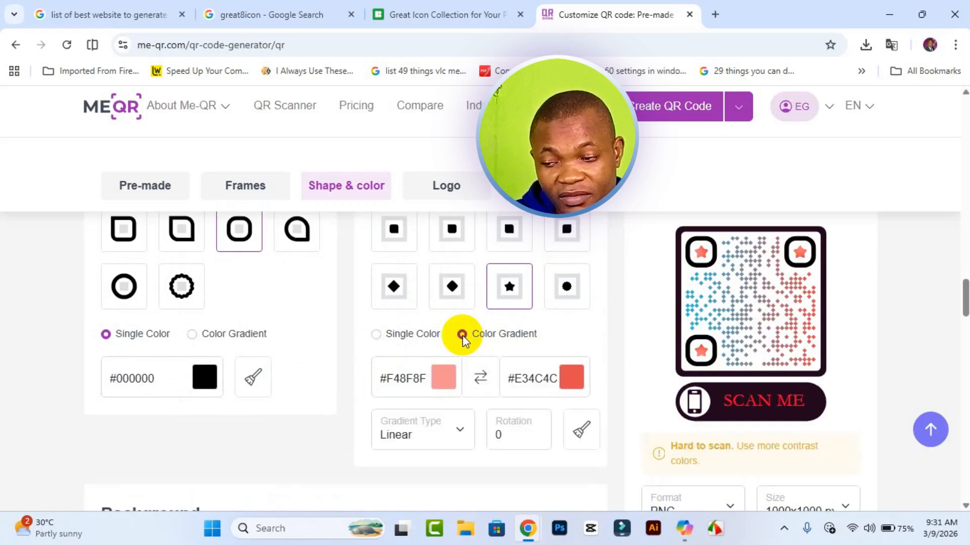
Switch the internal eye coloring back to Single Color.
left_click(386, 336)
scroll(492, 374, "down", 4)
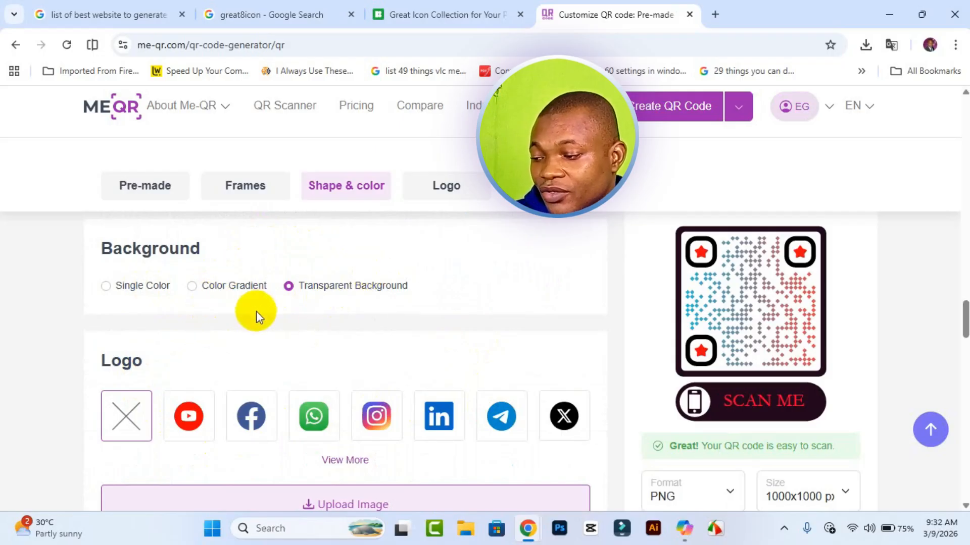
Try the YouTube logo in the center of the QR code and remove it again.
scroll(256, 311, "down", 3)
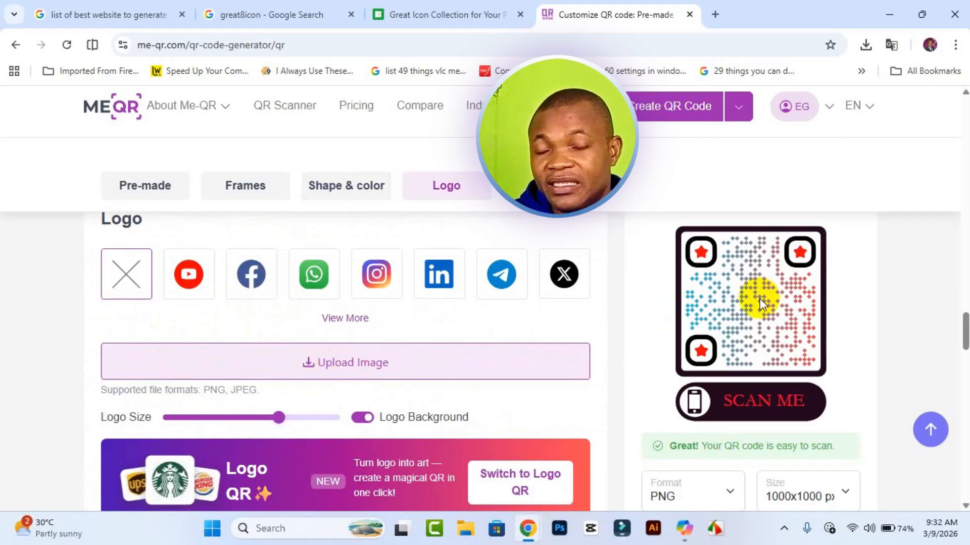
left_click(183, 293)
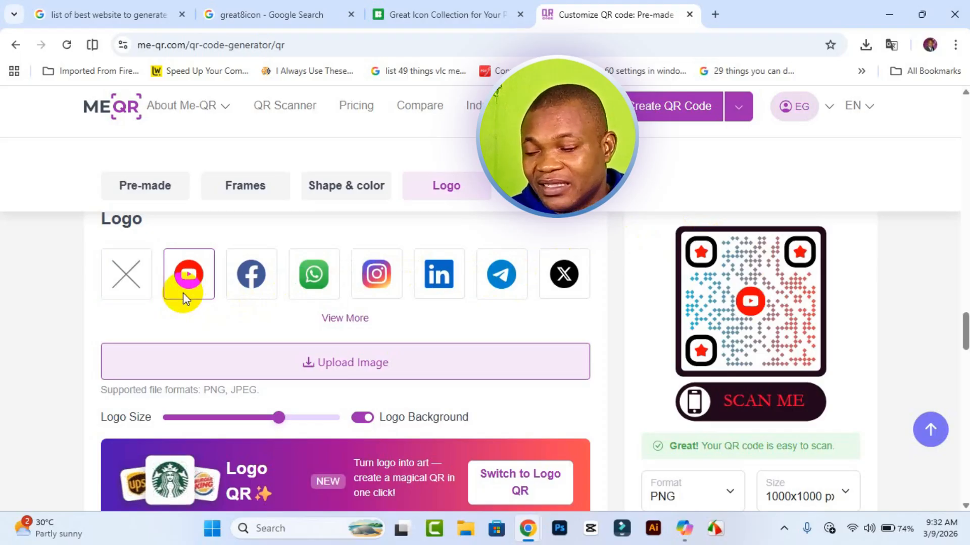
left_click(139, 285)
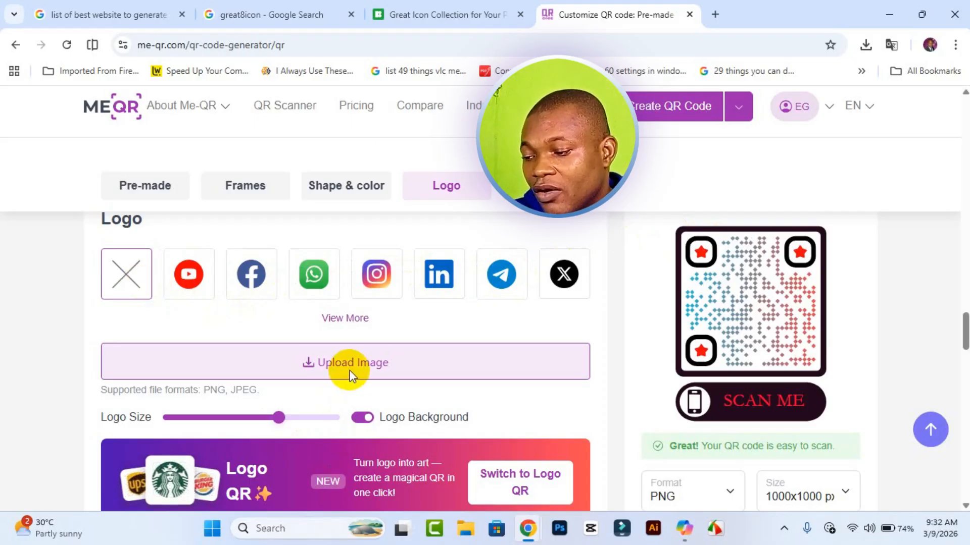
Upload the vecteezy Adobe Acrobat icon image from the Downloads folder as the QR code's logo.
left_click(371, 356)
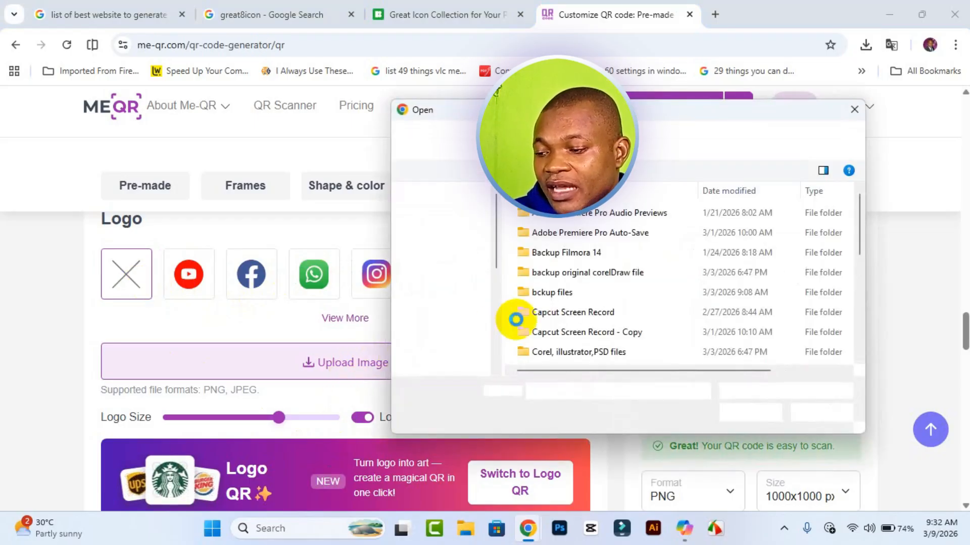
left_click(444, 261)
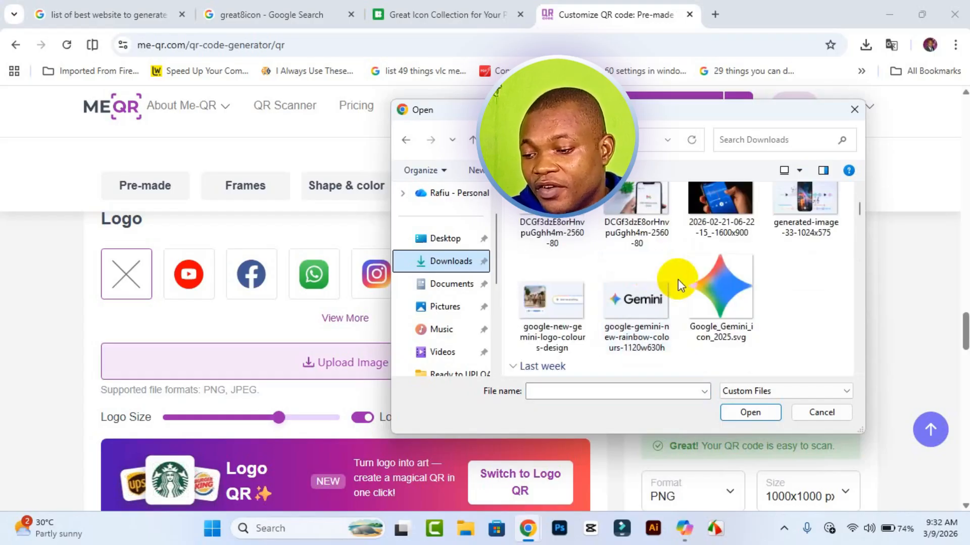
scroll(678, 281, "down", 2)
scroll(721, 308, "down", 5)
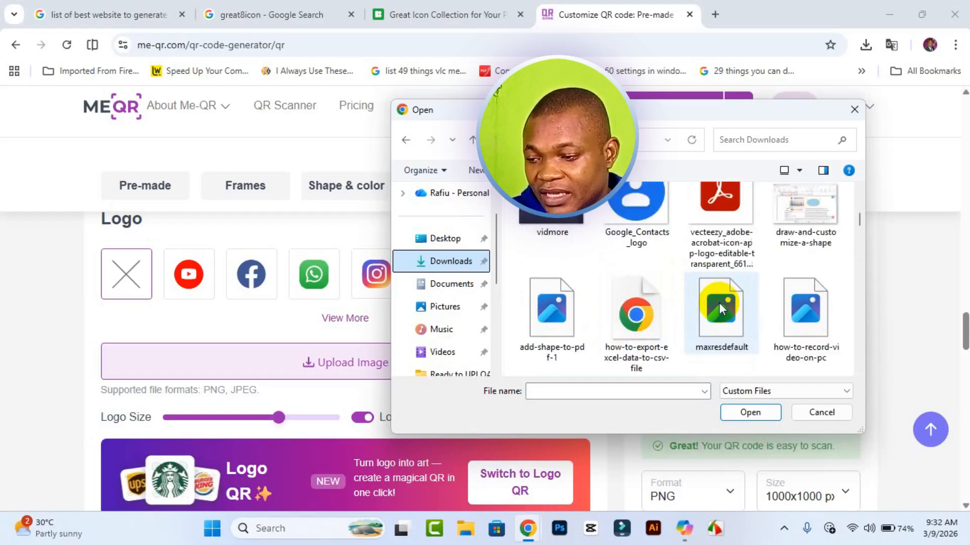
scroll(714, 283, "down", 6)
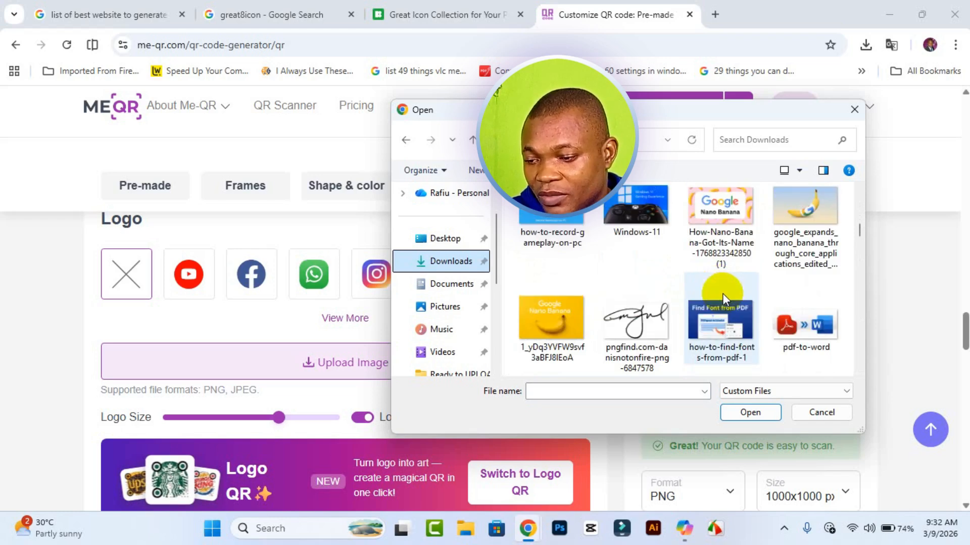
scroll(725, 299, "down", 4)
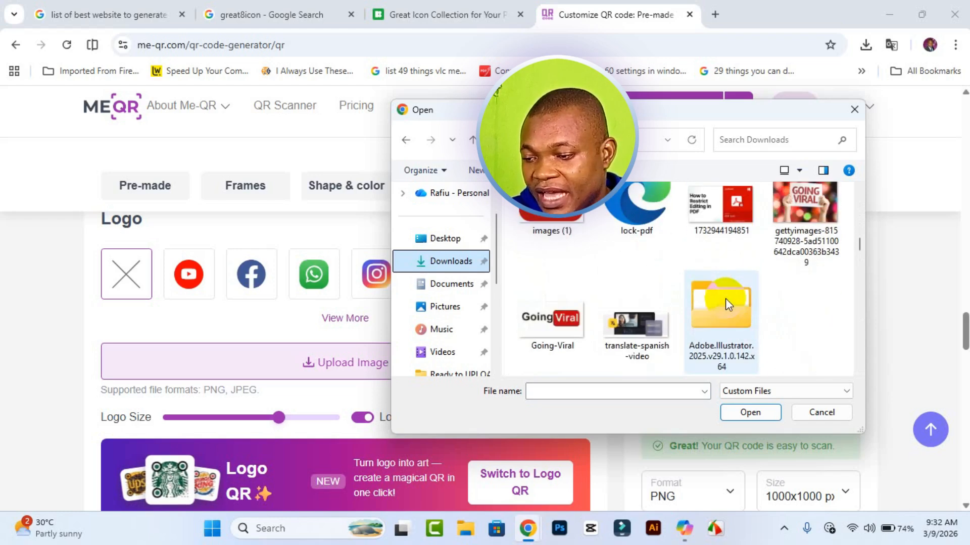
scroll(725, 298, "down", 2)
scroll(726, 302, "up", 4)
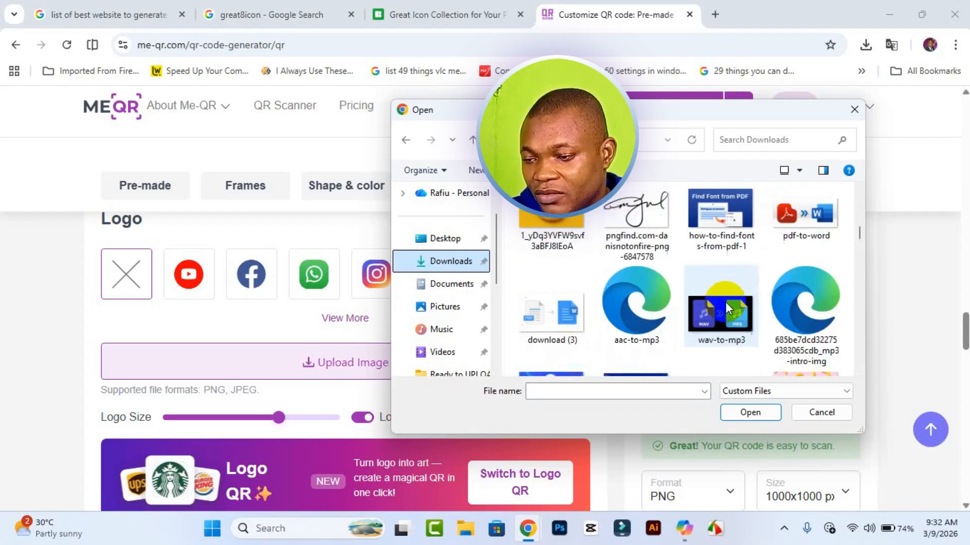
scroll(725, 302, "up", 3)
scroll(725, 302, "up", 2)
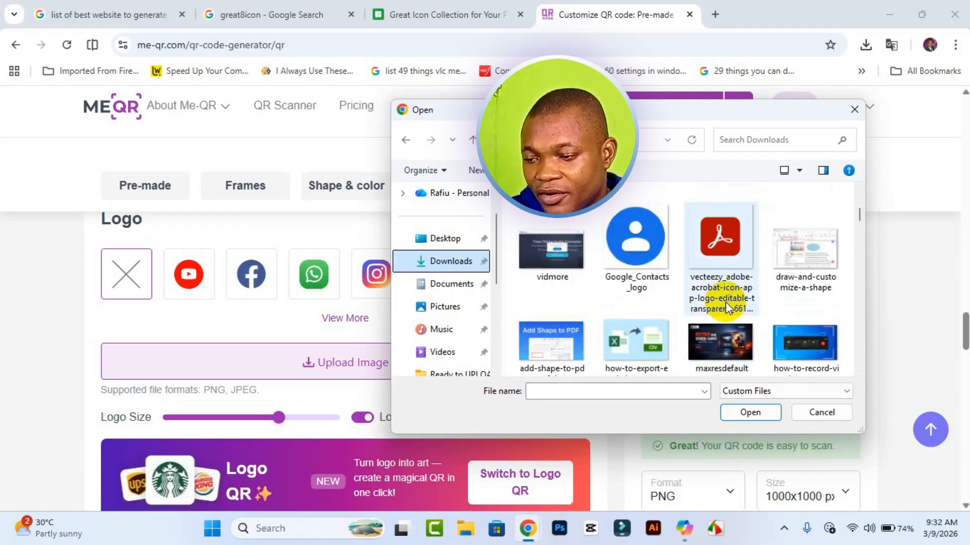
left_click(711, 269)
left_click(741, 412)
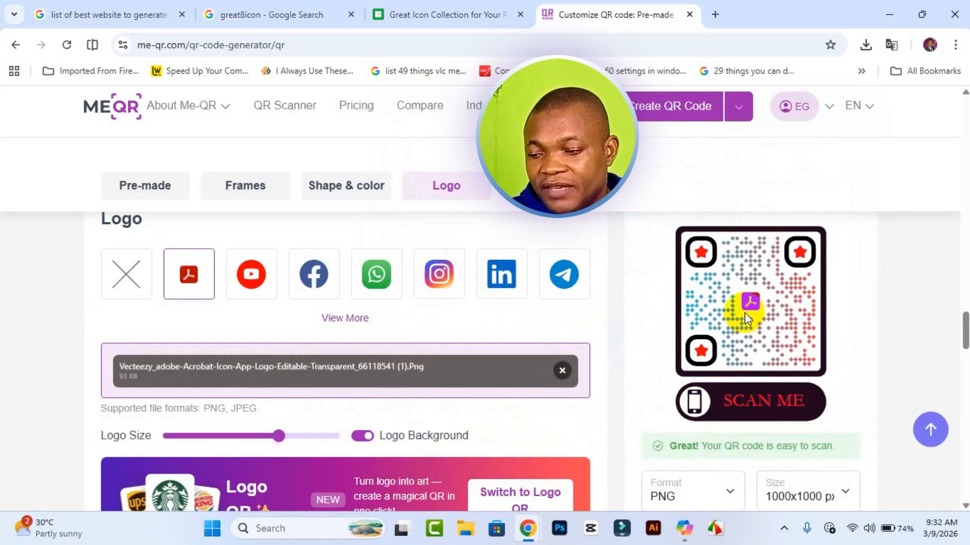
Replace the uploaded Acrobat logo image with the PDF icon pngwing.com from the Downloads folder.
left_click(562, 370)
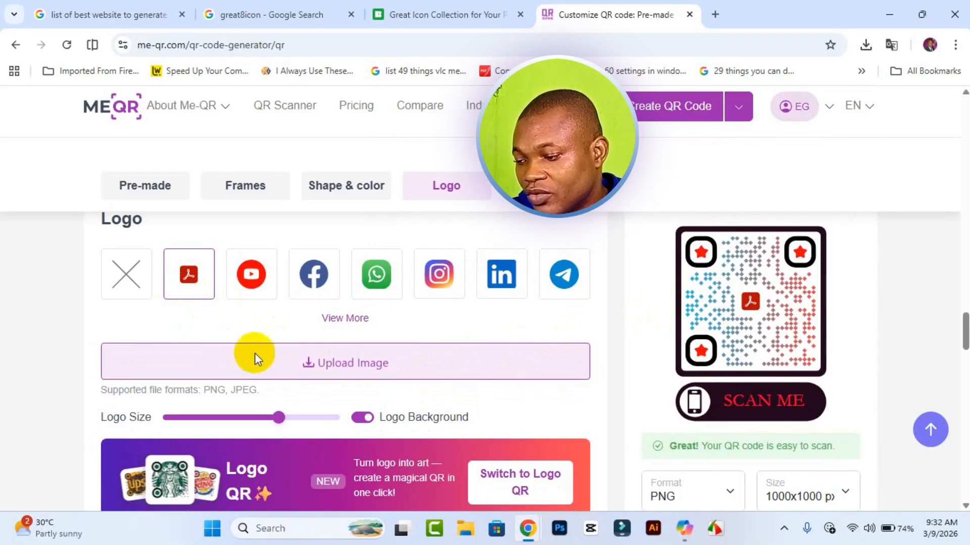
left_click(327, 348)
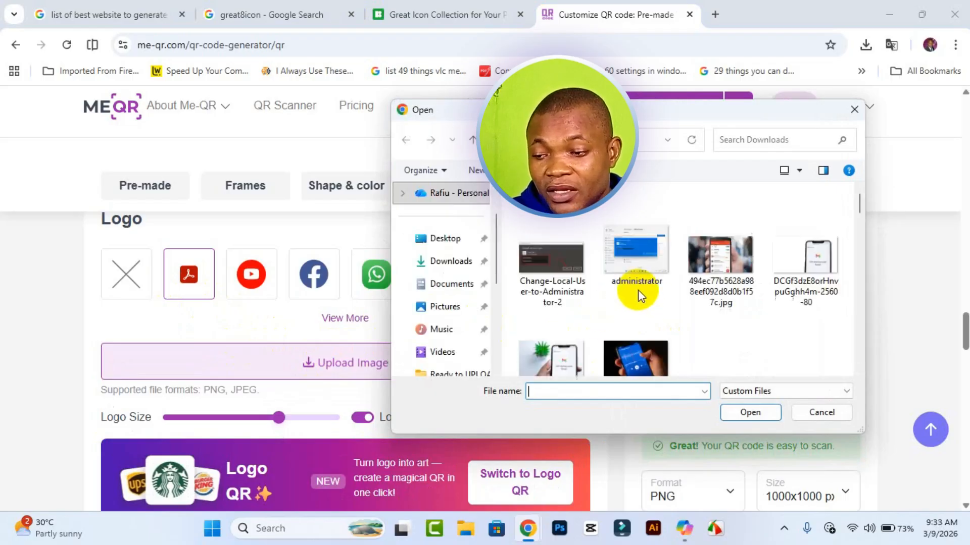
scroll(671, 298, "down", 5)
scroll(684, 303, "down", 8)
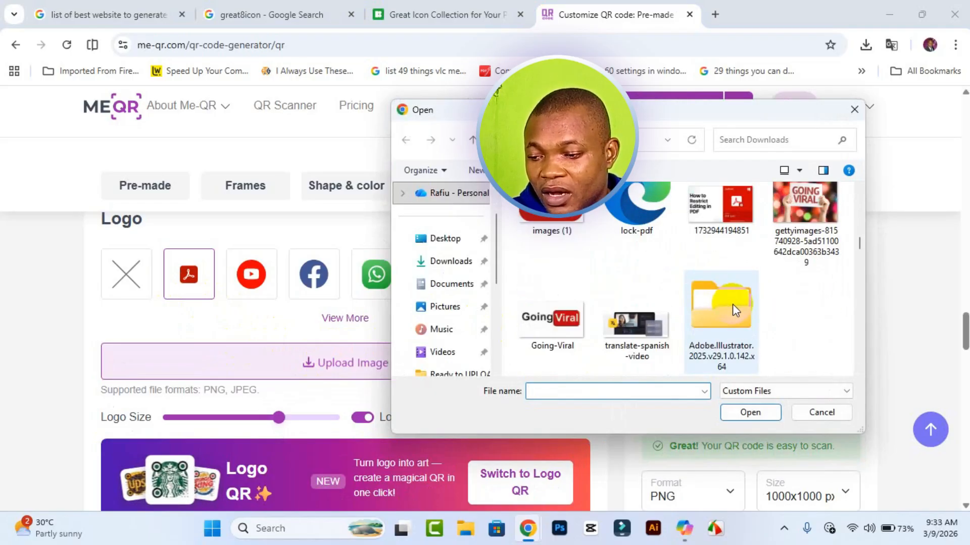
scroll(732, 304, "down", 4)
scroll(746, 313, "down", 6)
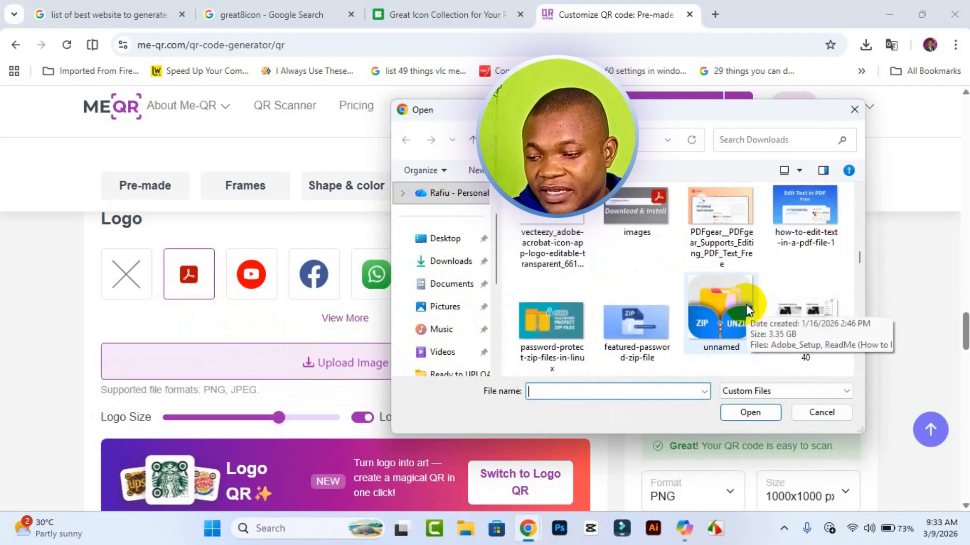
scroll(747, 314, "down", 2)
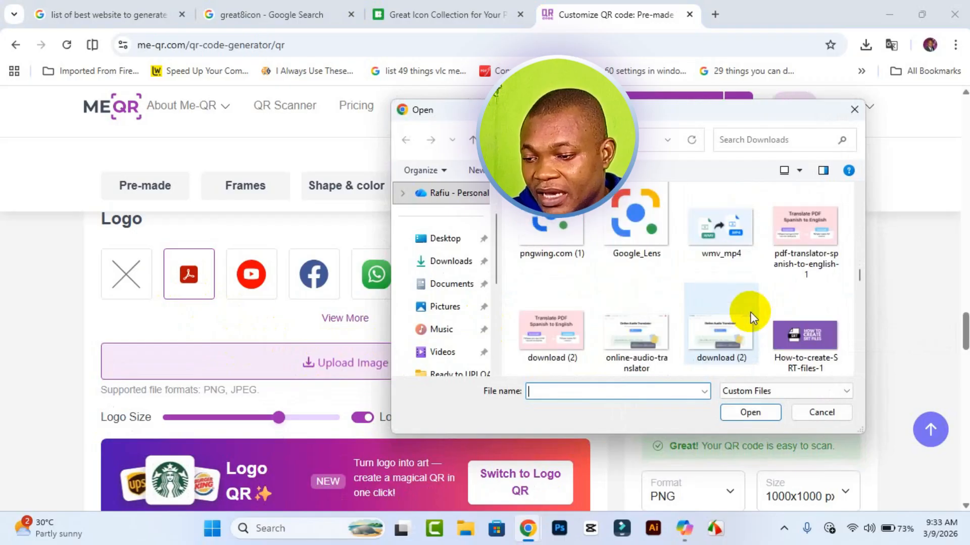
scroll(751, 317, "down", 5)
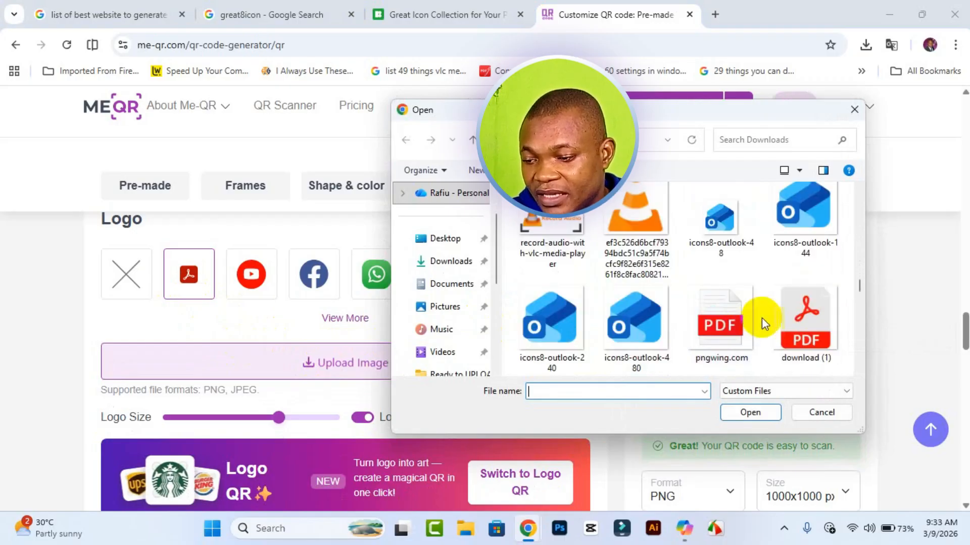
left_click(738, 331)
left_click(749, 411)
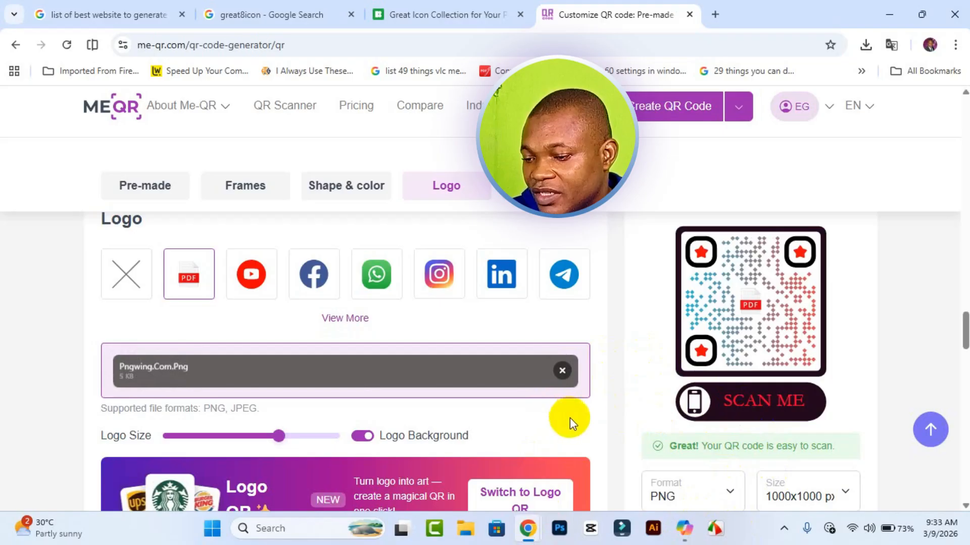
Try the SVG and PNG download options and set the QR code's download format to JPG.
scroll(484, 416, "down", 5)
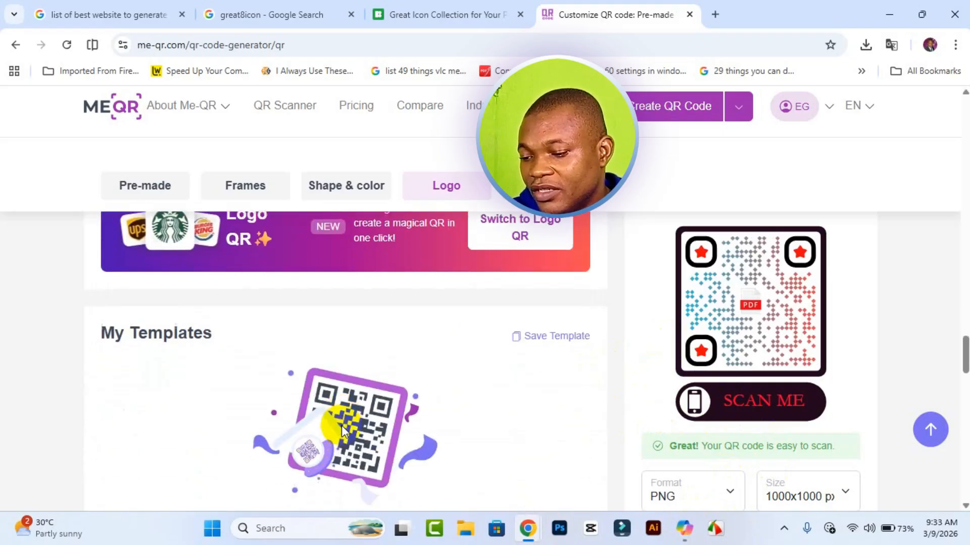
scroll(543, 424, "down", 4)
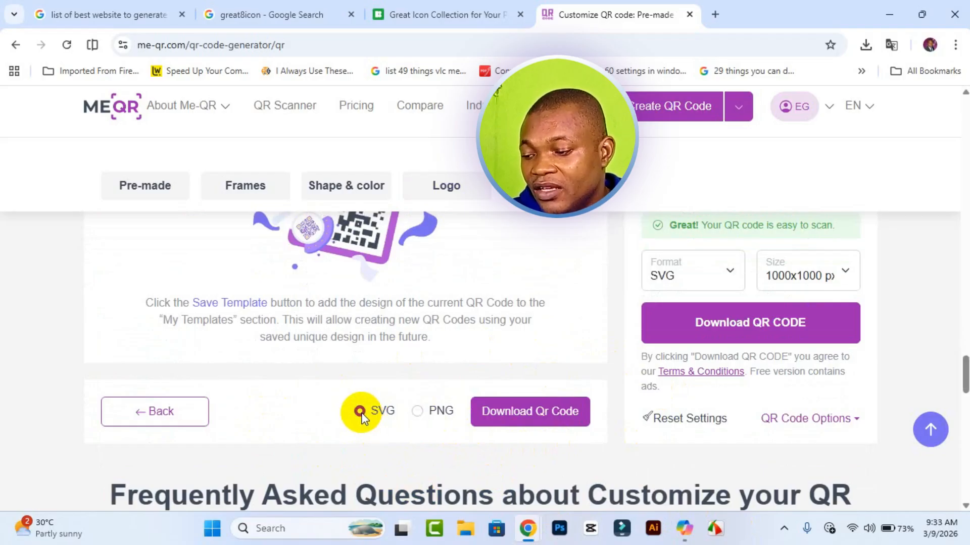
left_click(418, 411)
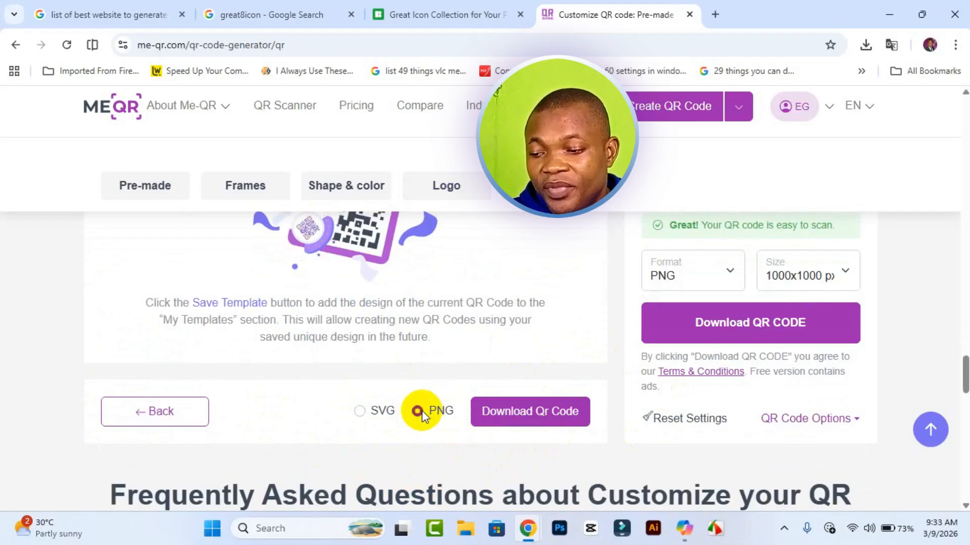
scroll(859, 303, "up", 3)
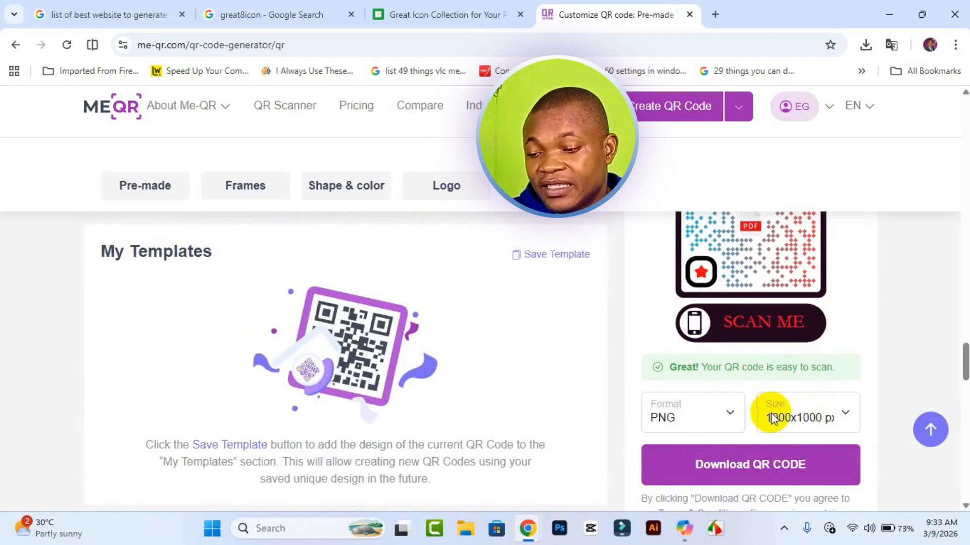
left_click(731, 416)
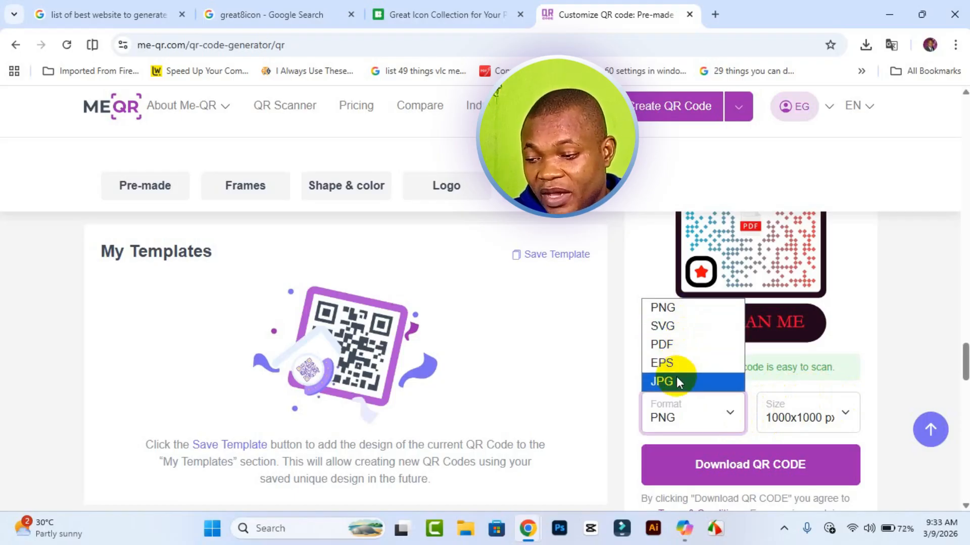
left_click(699, 417)
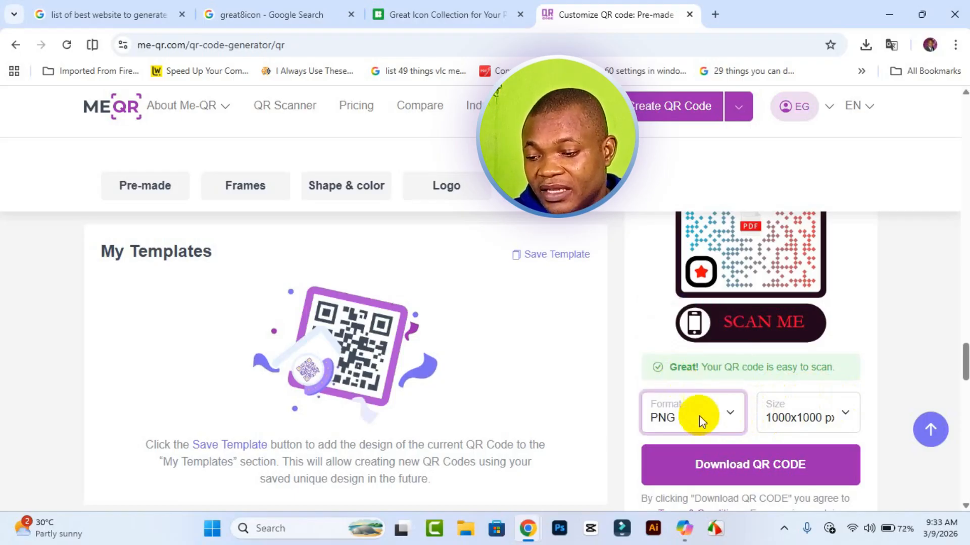
Try the 200x200 px download size and set the size to 1500x1500 px.
left_click(846, 414)
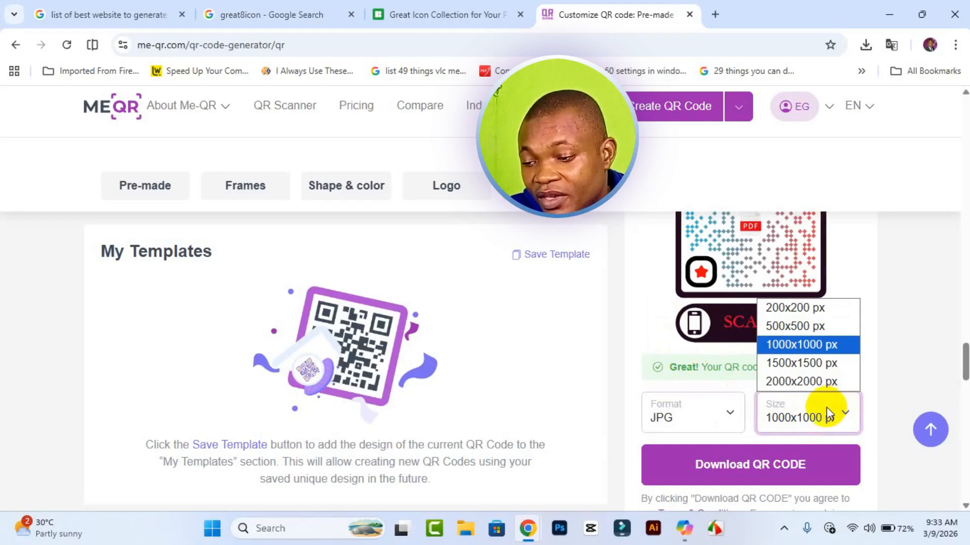
left_click(805, 310)
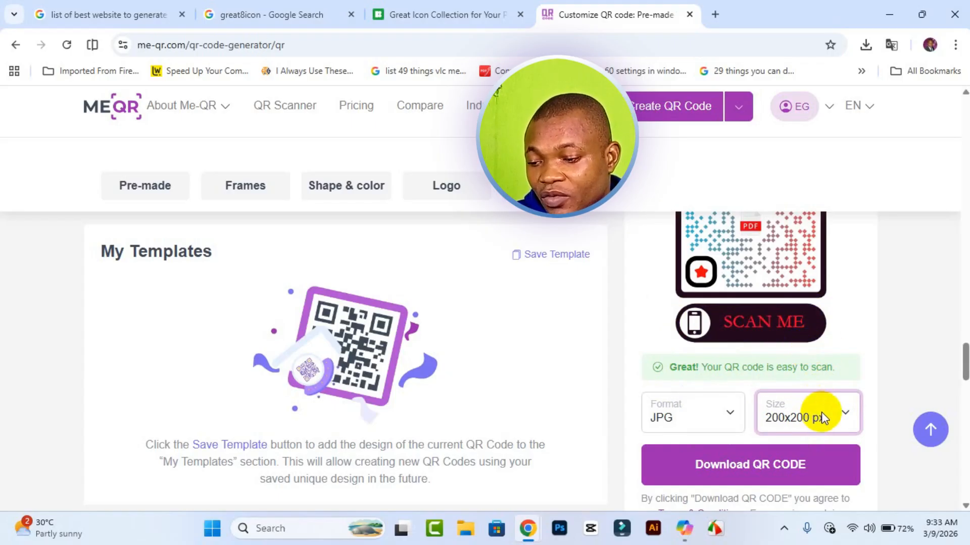
left_click(821, 418)
left_click(807, 361)
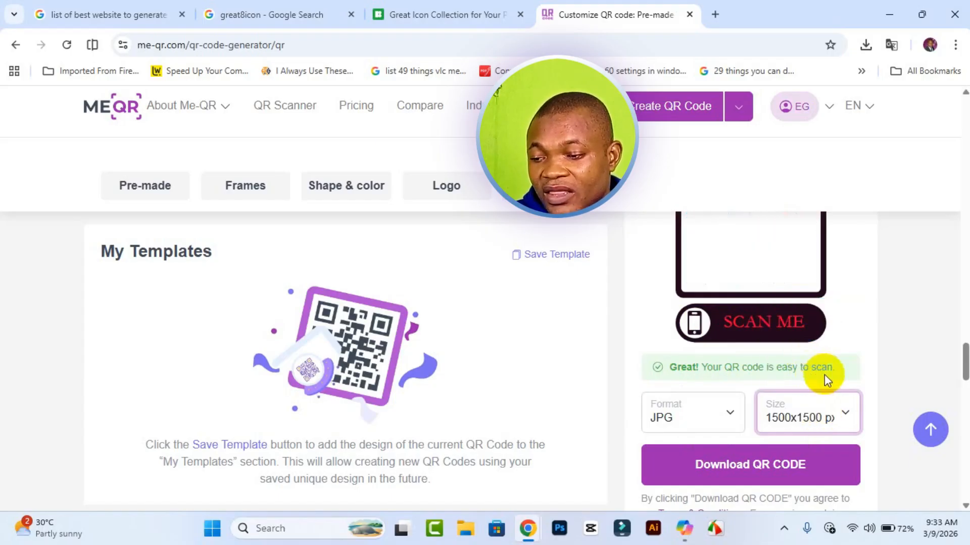
Change the text color of the frame's SCAN ME label to off-white #F6F4F4.
scroll(814, 368, "up", 5)
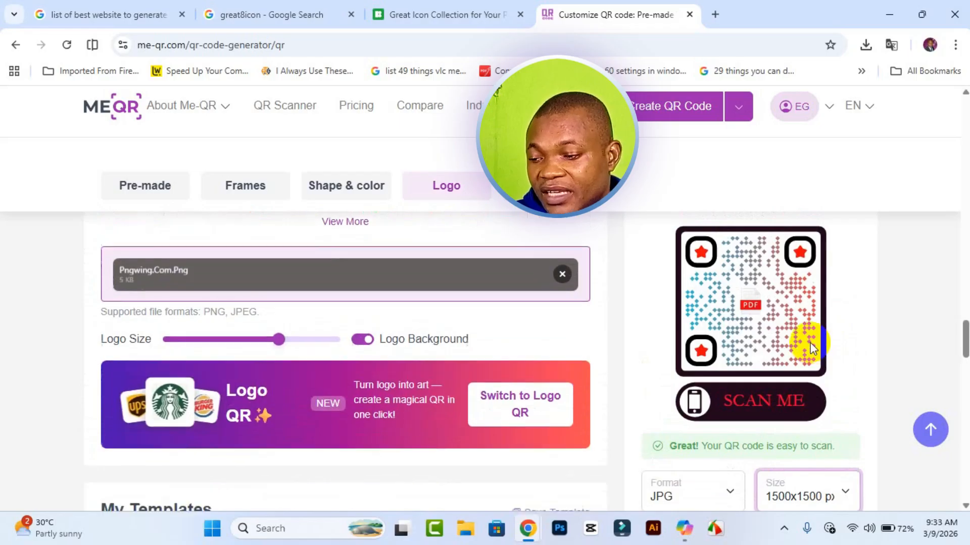
scroll(810, 350, "down", 2)
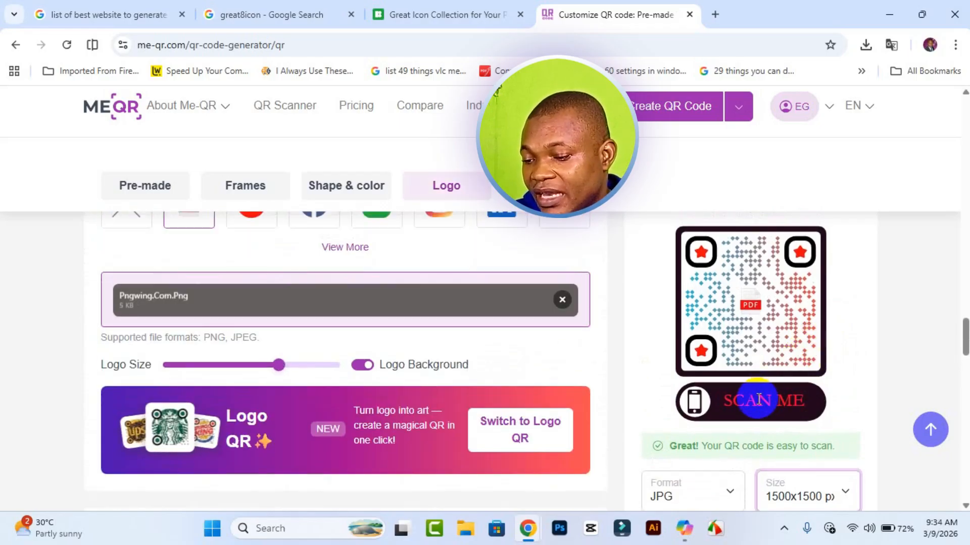
scroll(555, 346, "up", 2)
scroll(542, 347, "up", 2)
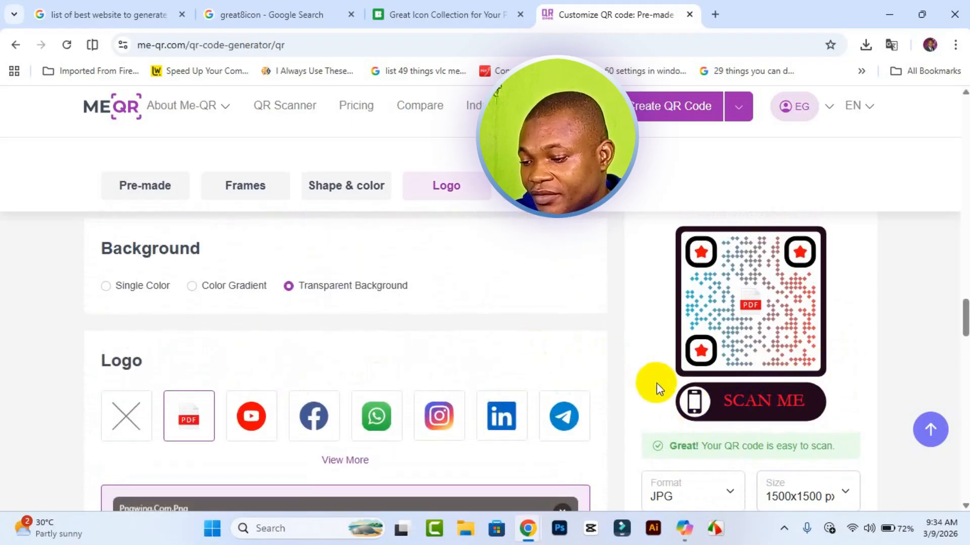
scroll(444, 364, "up", 5)
scroll(399, 349, "up", 8)
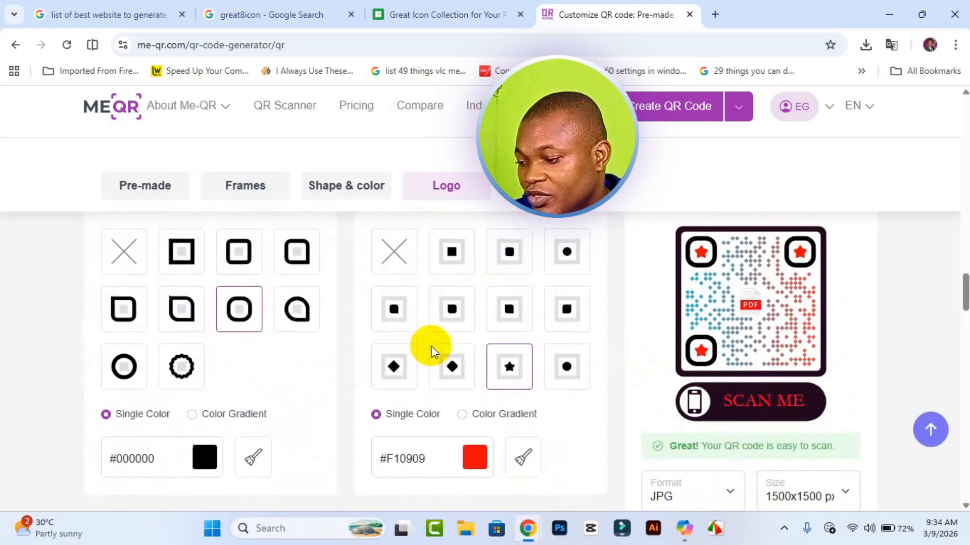
scroll(384, 348, "up", 5)
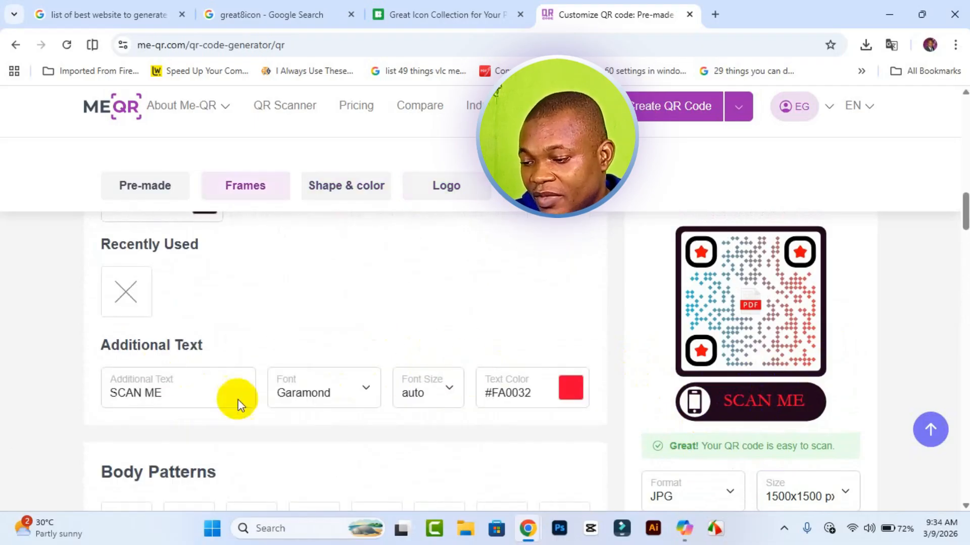
left_click(571, 388)
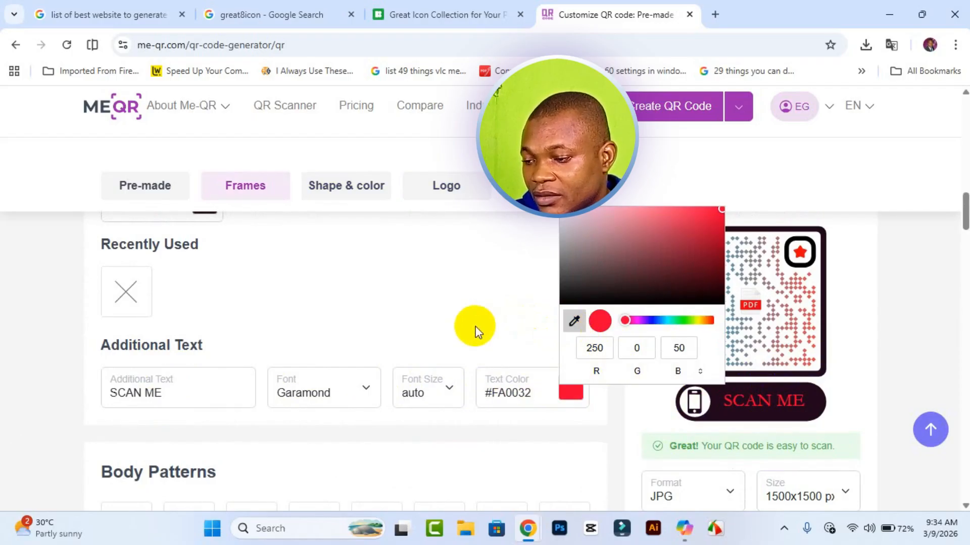
left_click(563, 218)
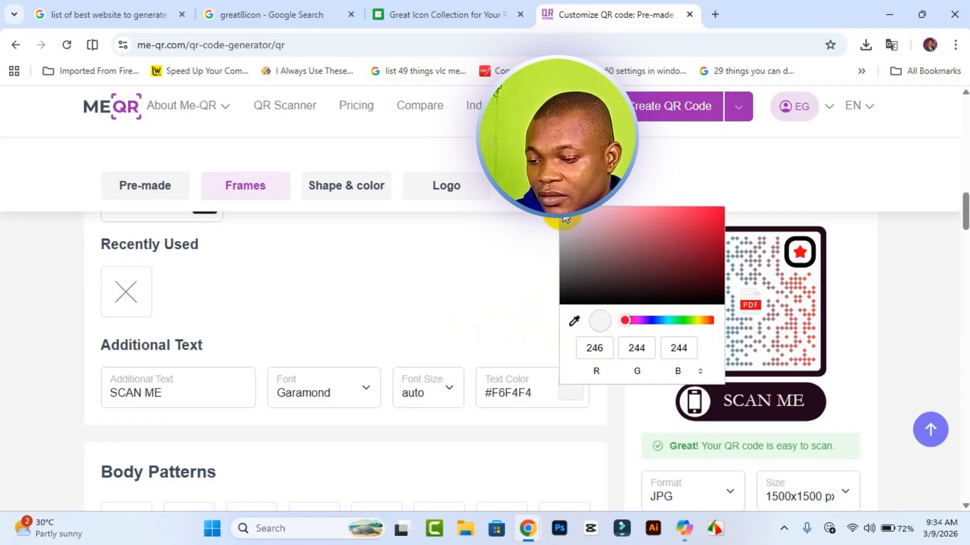
Try Comic Sans MS for the frame's SCAN ME label and set its font to Tahoma.
left_click(306, 398)
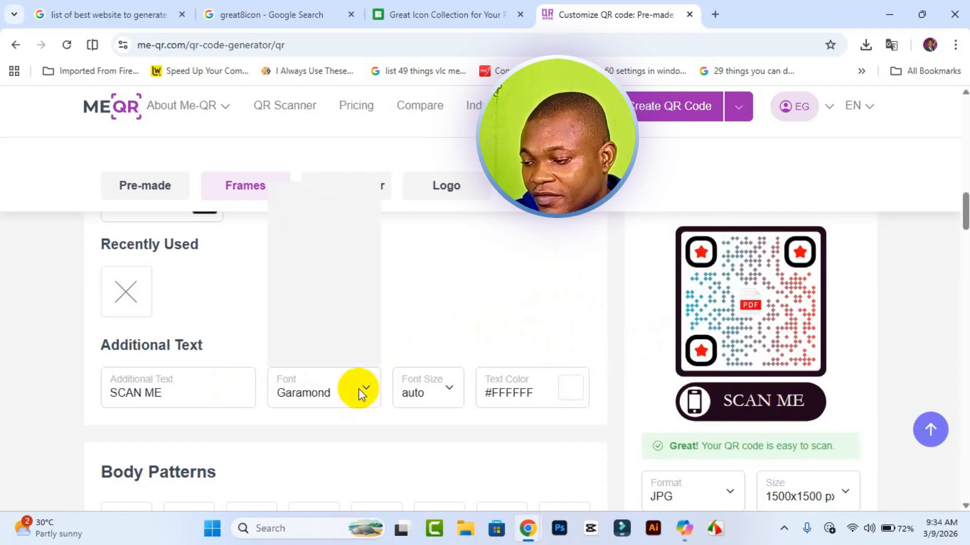
left_click(346, 359)
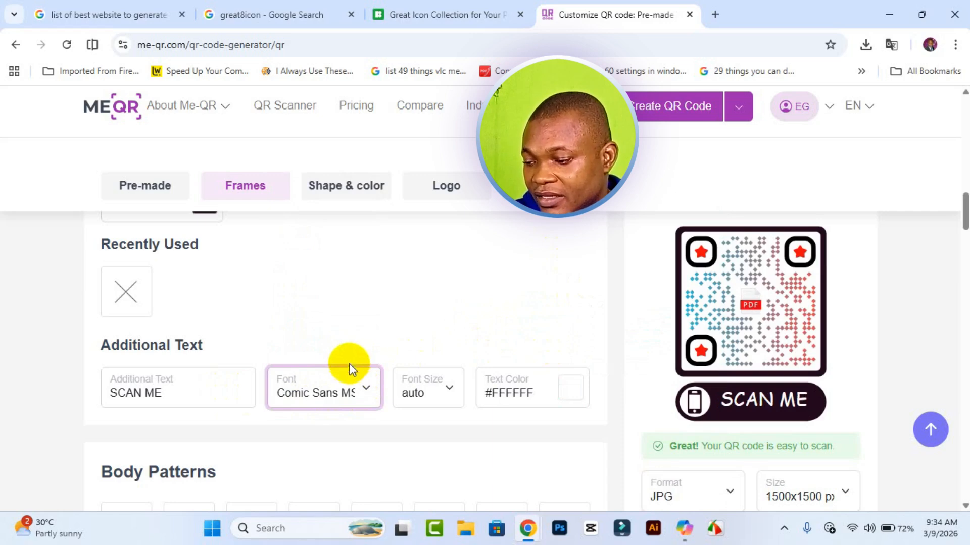
left_click(367, 385)
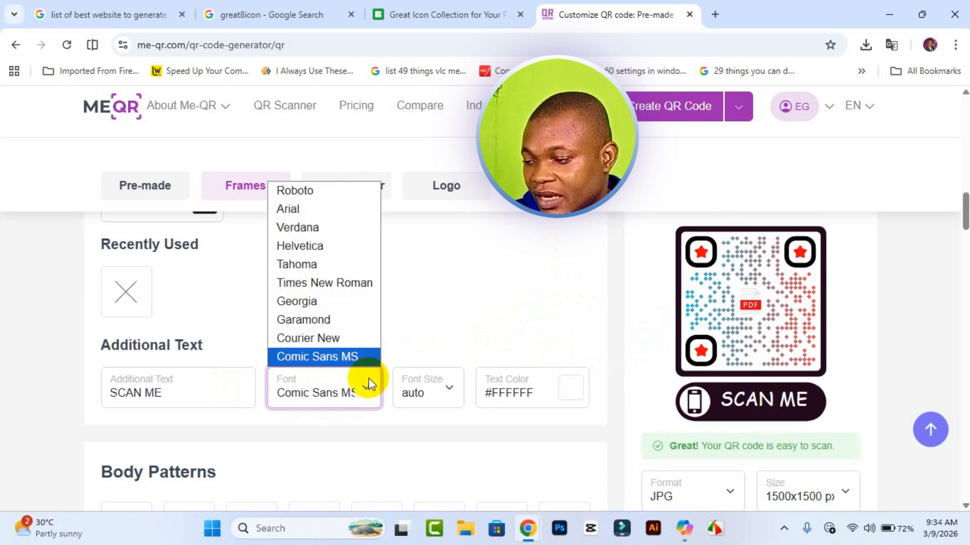
left_click(329, 263)
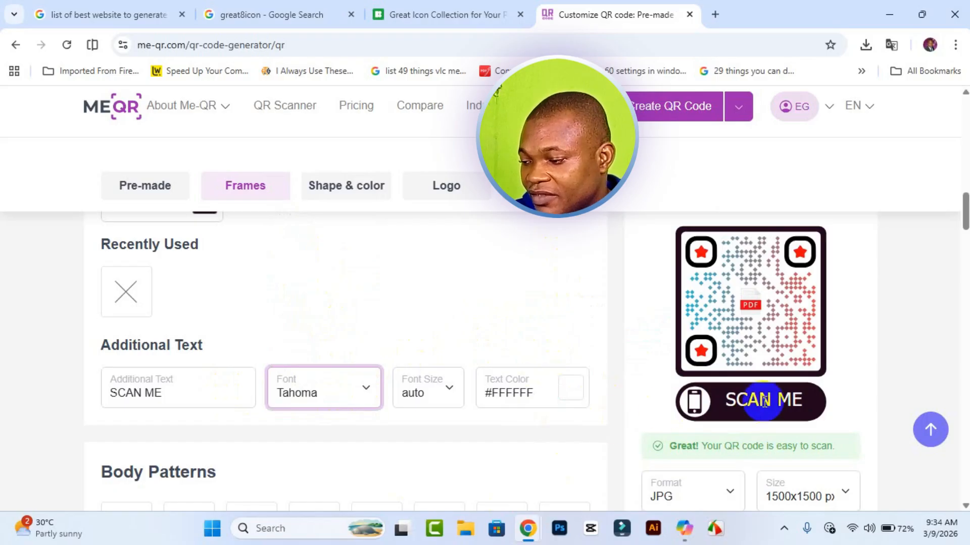
Download the finished QR code and save it as the JPEG image Confidencial File in the Downloads folder.
scroll(445, 399, "down", 10)
scroll(756, 374, "down", 10)
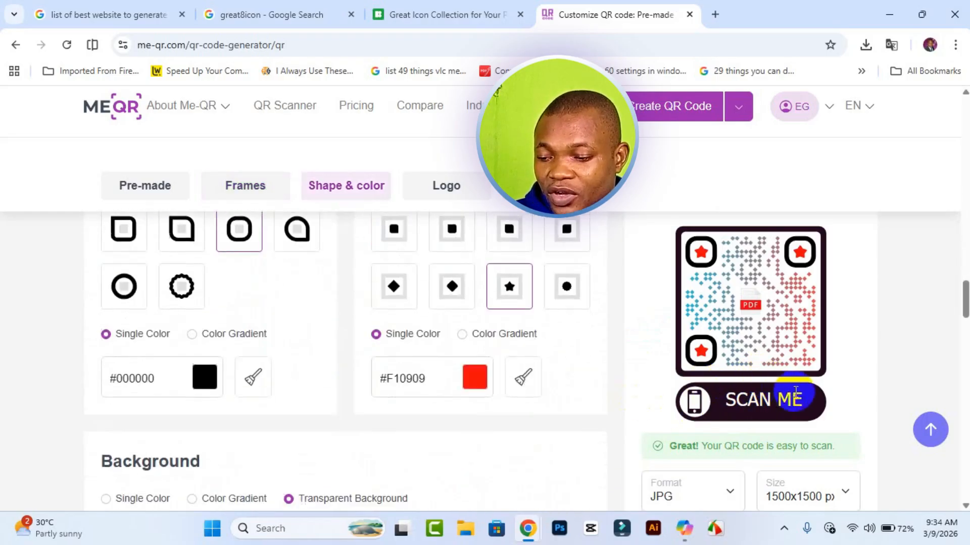
scroll(965, 346, "down", 5)
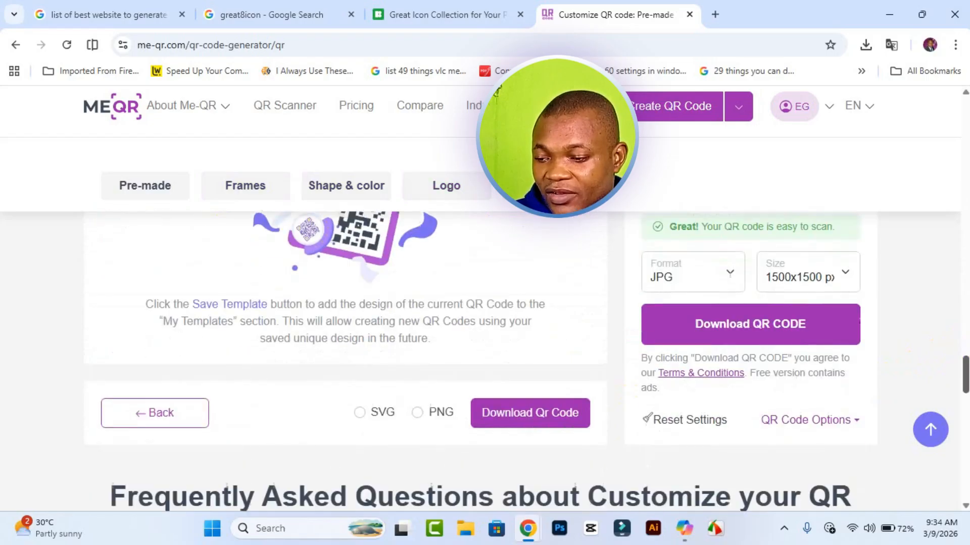
left_click(746, 323)
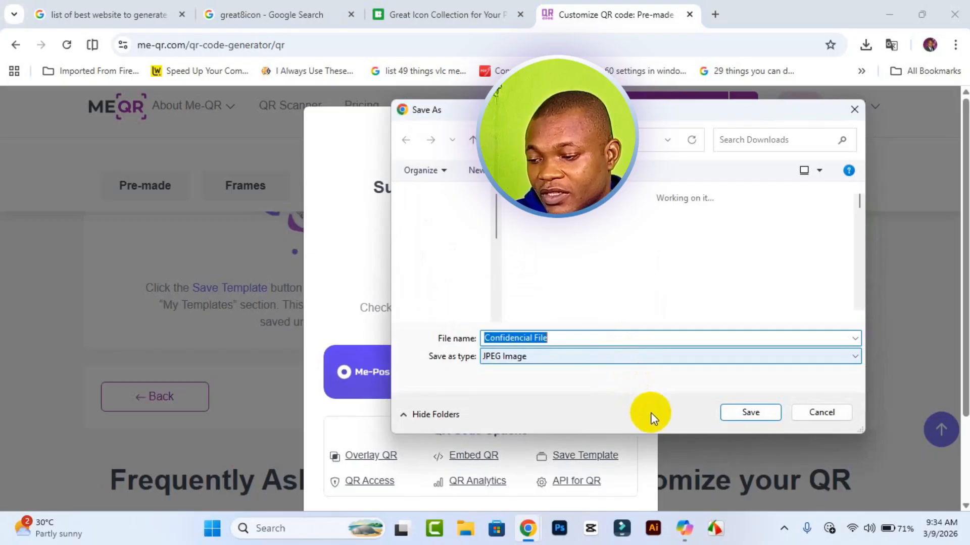
left_click(750, 412)
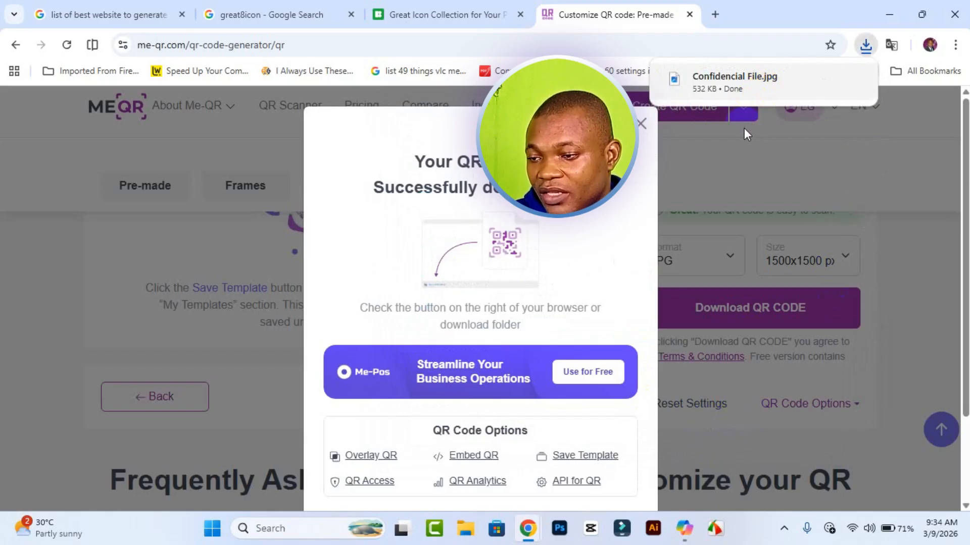
Open the downloaded Confidencial File.jpg in the image viewer and maximize the window to inspect the QR code.
left_click(718, 96)
left_click(732, 80)
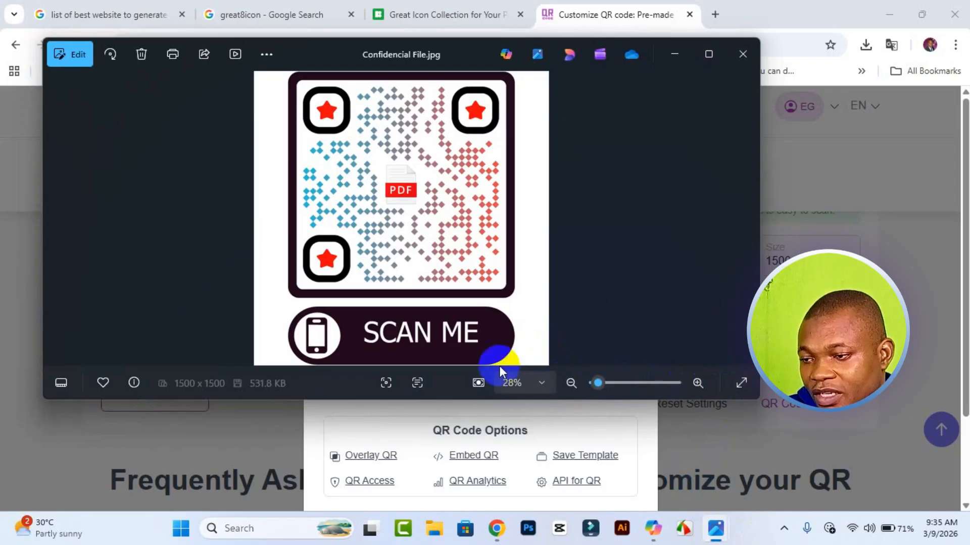
left_click(706, 56)
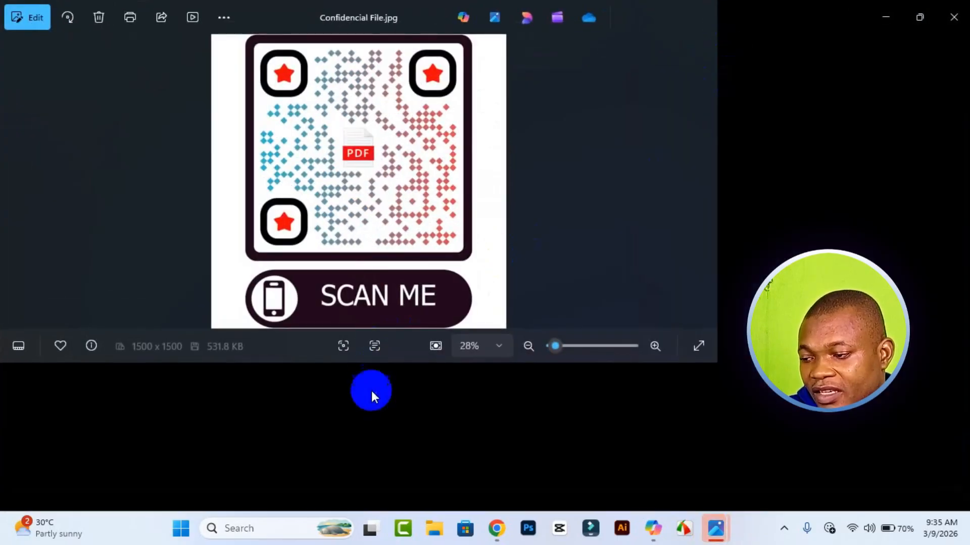